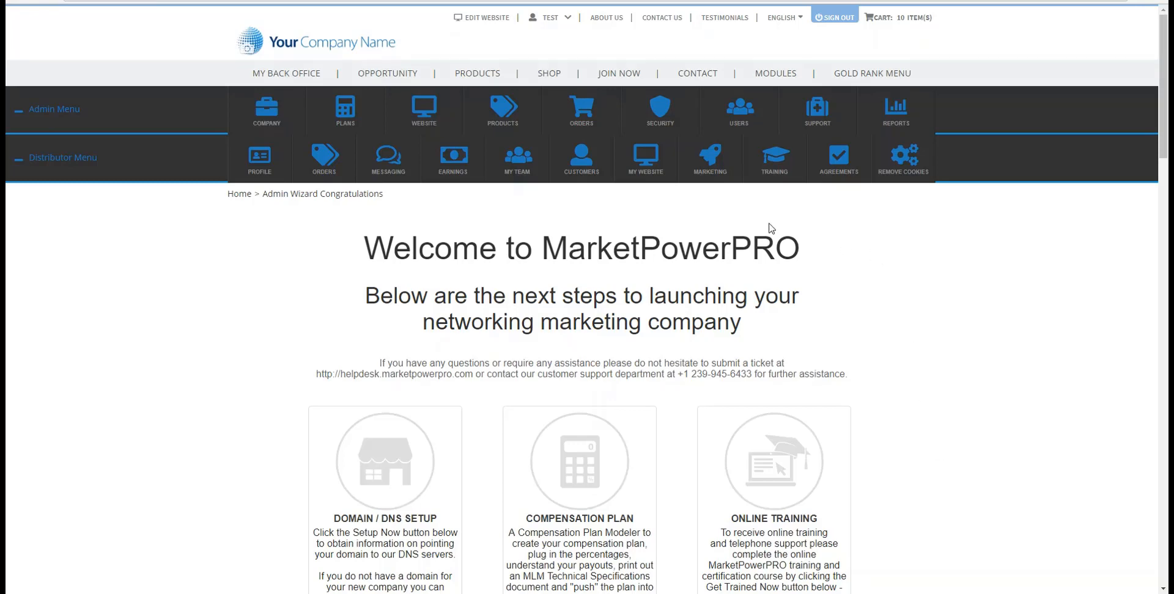
- Open User Management and bring up the actions available for the second distributor in the user list
{"action": "mouse_move", "coordinate": [740, 113]}
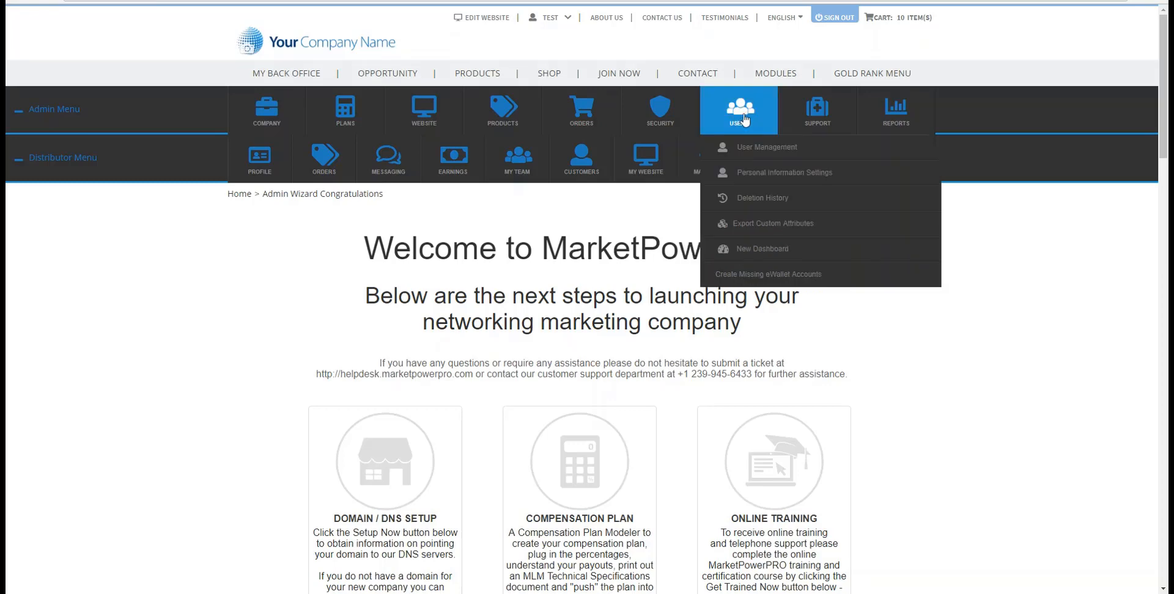
{"action": "left_click", "coordinate": [750, 150]}
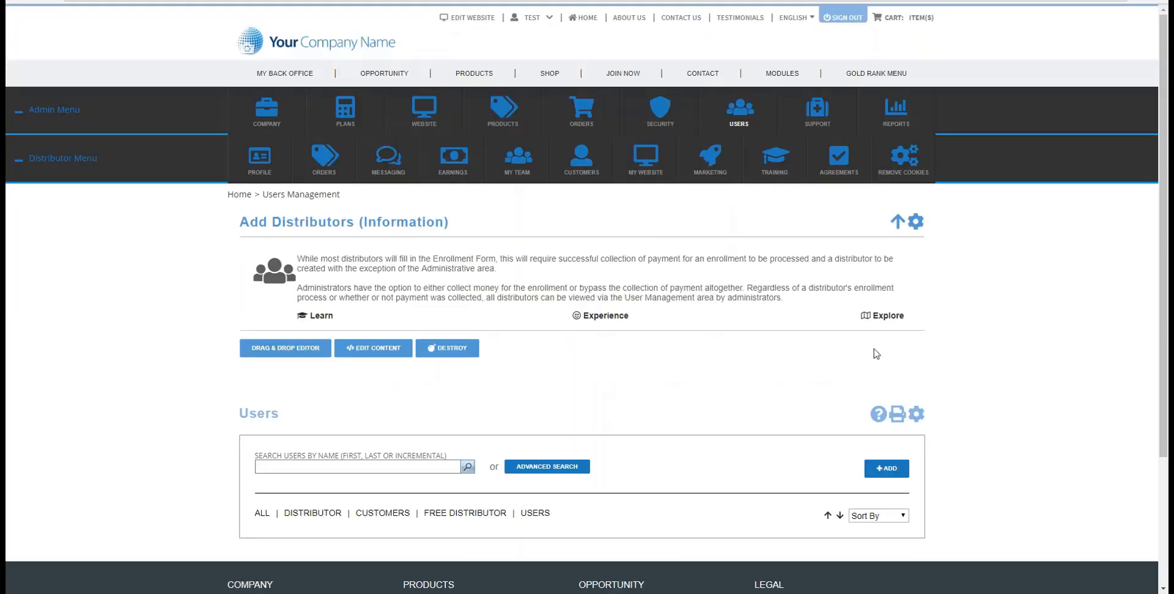
{"action": "scroll", "coordinate": [877, 353], "scroll_direction": "down", "scroll_amount": 3}
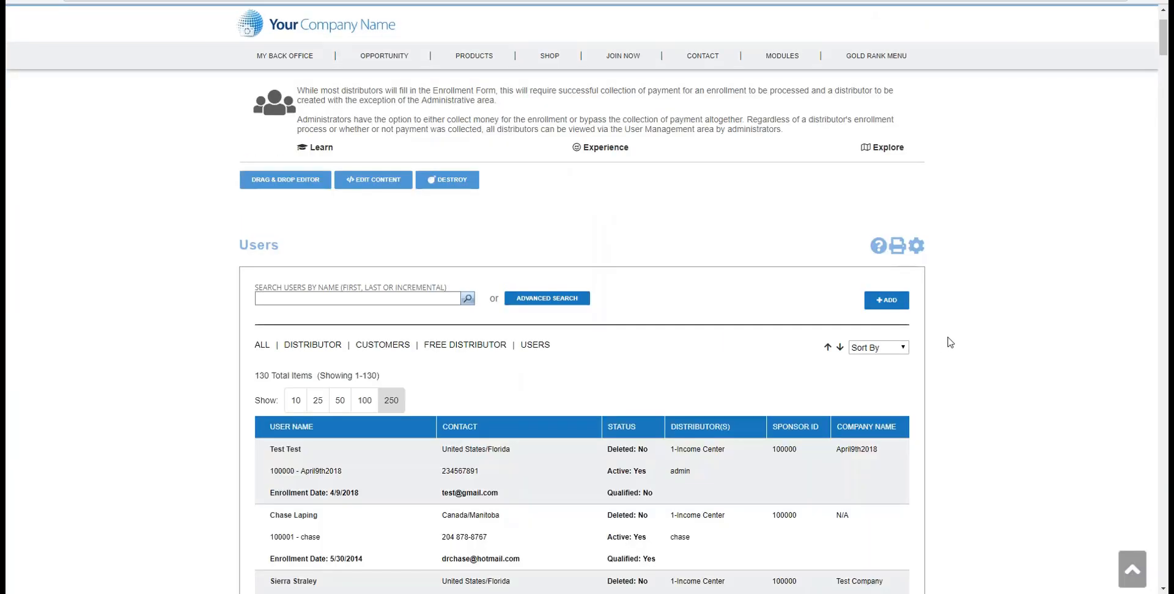
{"action": "scroll", "coordinate": [950, 342], "scroll_direction": "down", "scroll_amount": 1}
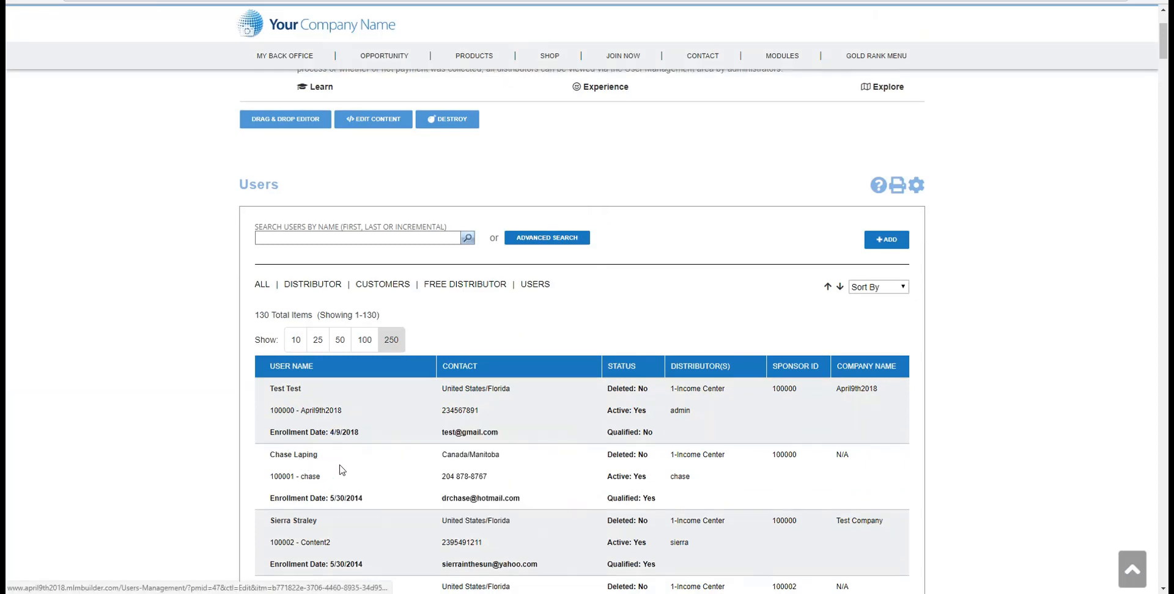
{"action": "mouse_move", "coordinate": [319, 457]}
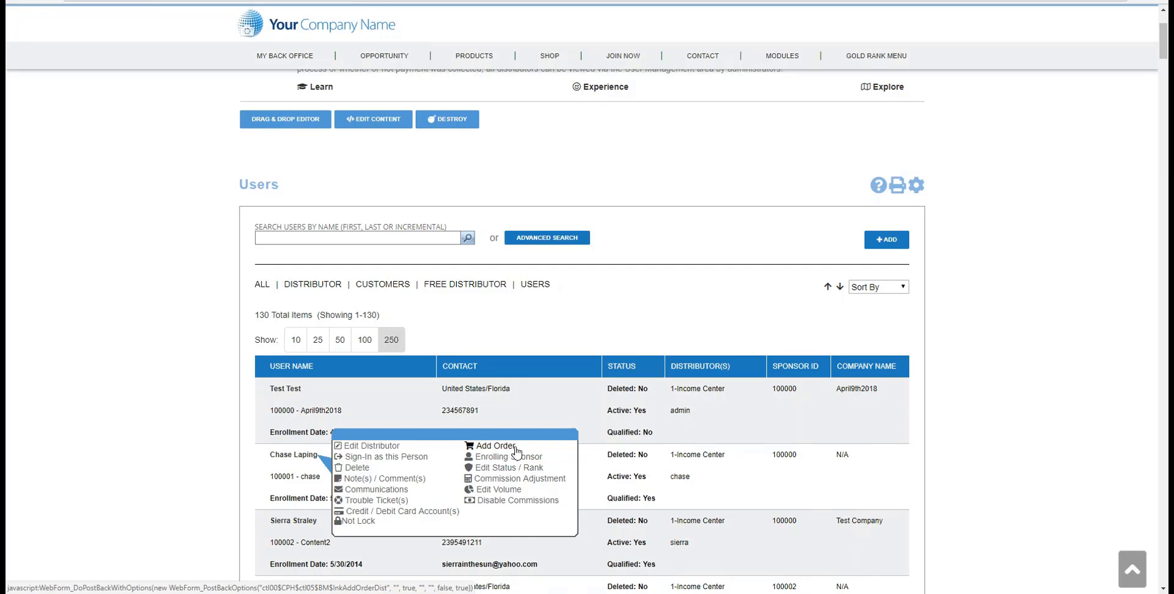
- Open the Commission Calculation page from the plans area and review the Binary Commission History
{"action": "scroll", "coordinate": [1020, 440], "scroll_direction": "up", "scroll_amount": 5}
{"action": "mouse_move", "coordinate": [352, 119]}
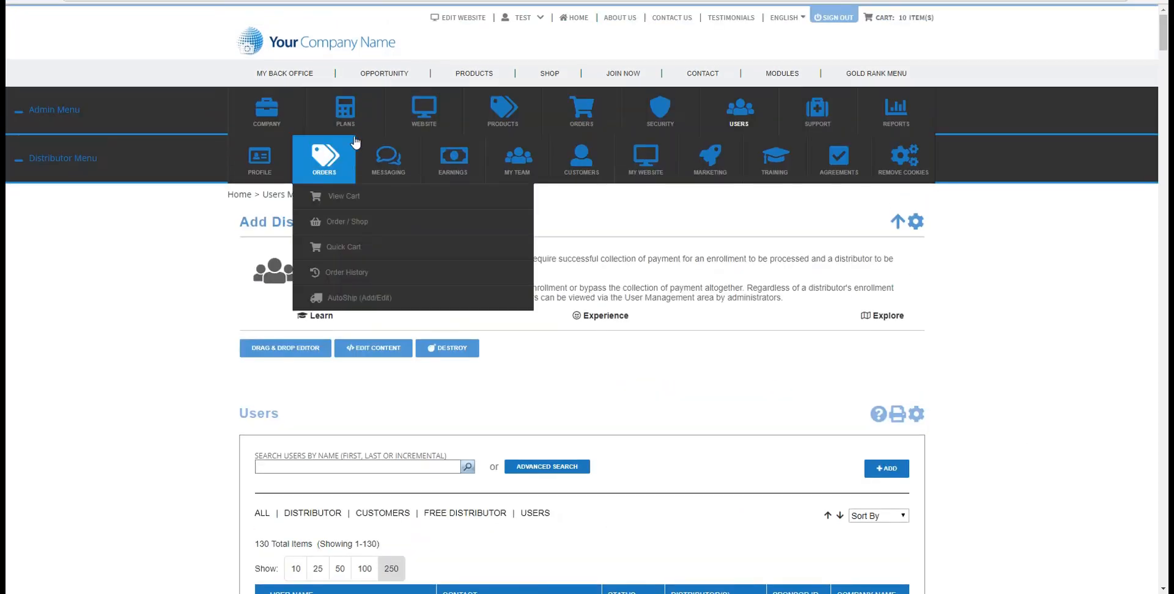
{"action": "left_click", "coordinate": [355, 173]}
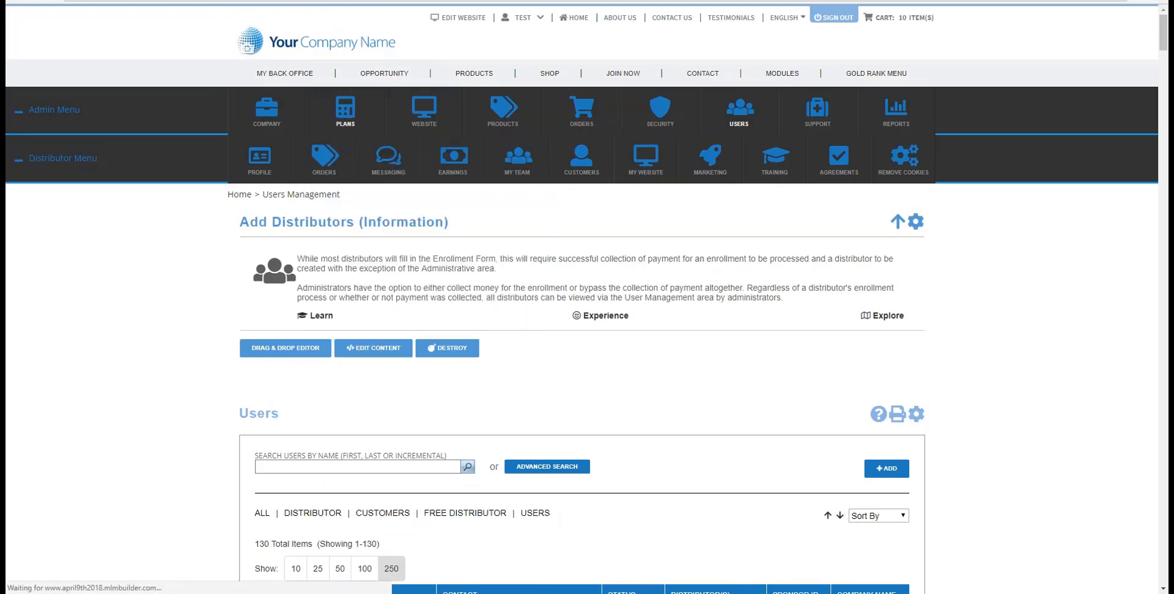
{"action": "scroll", "coordinate": [825, 399], "scroll_direction": "down", "scroll_amount": 3}
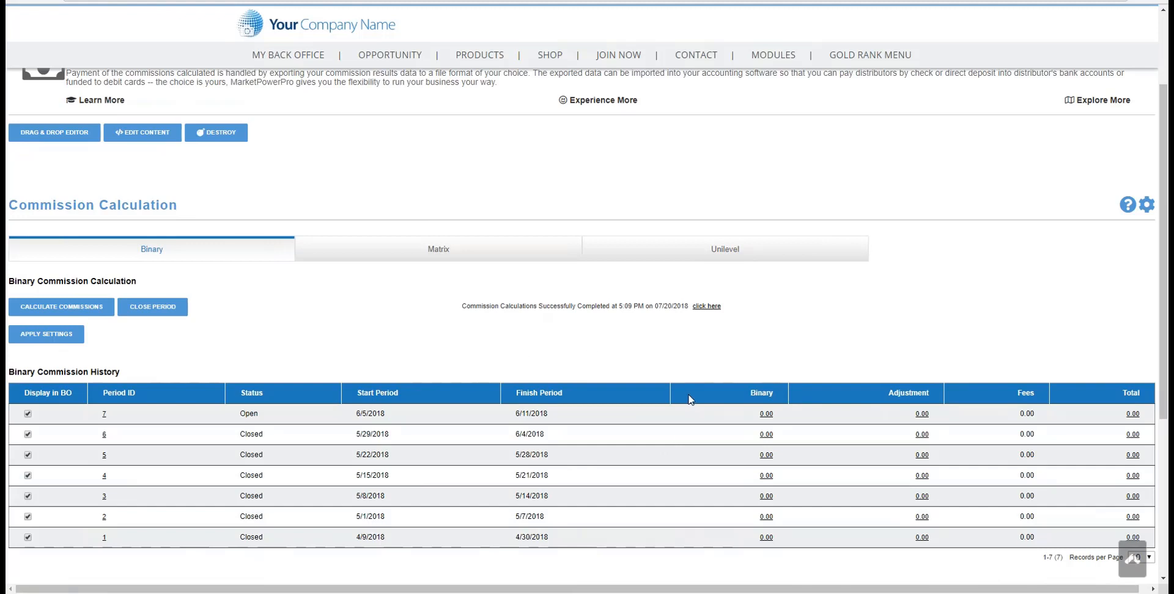
{"action": "scroll", "coordinate": [688, 400], "scroll_direction": "up", "scroll_amount": 2}
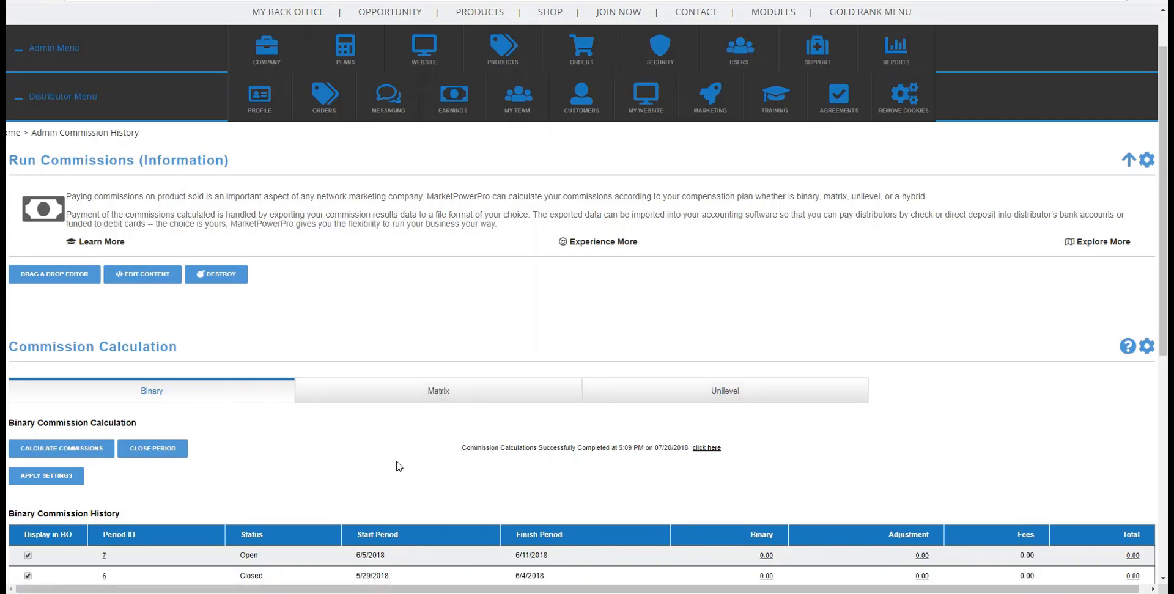
- Calculate the Unilevel commissions and view the completed calculation
{"action": "left_click", "coordinate": [719, 398]}
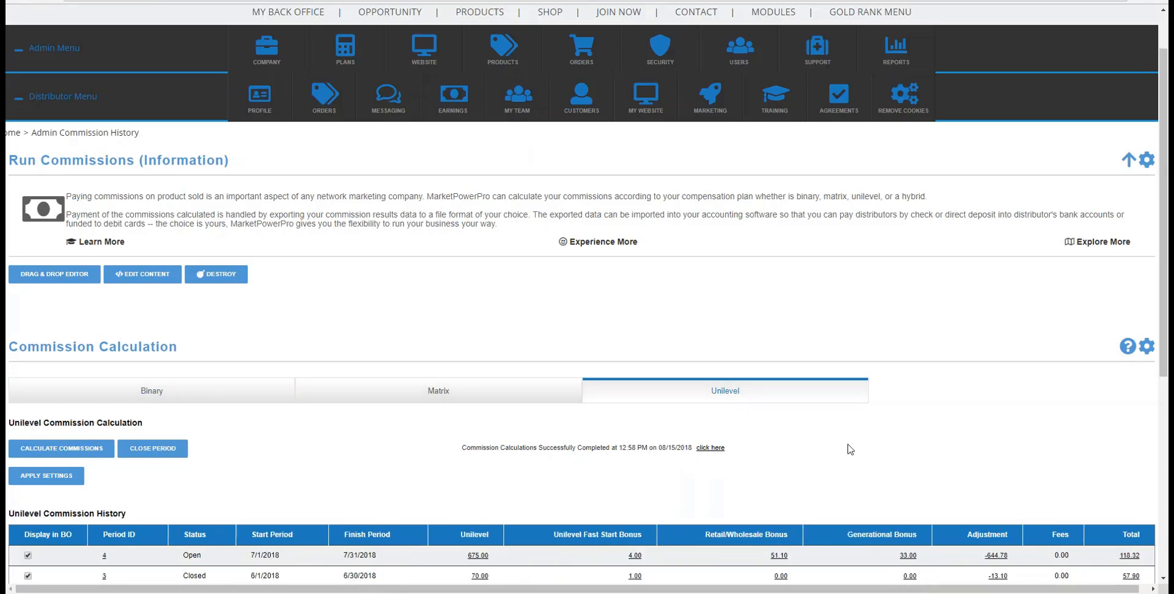
{"action": "scroll", "coordinate": [910, 438], "scroll_direction": "down", "scroll_amount": 3}
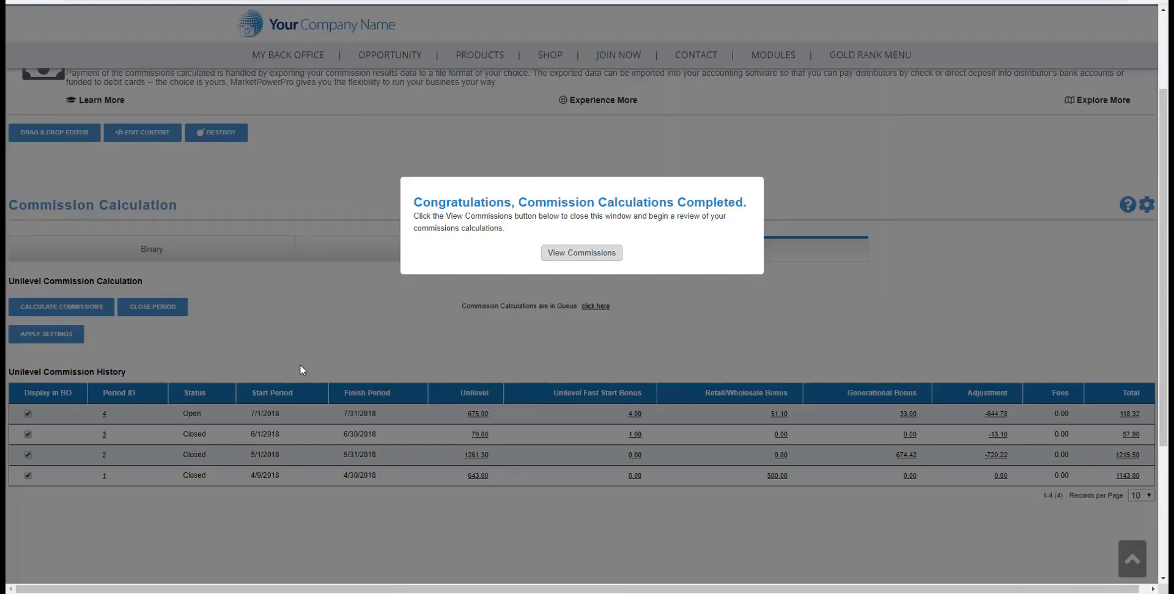
{"action": "left_click", "coordinate": [578, 258]}
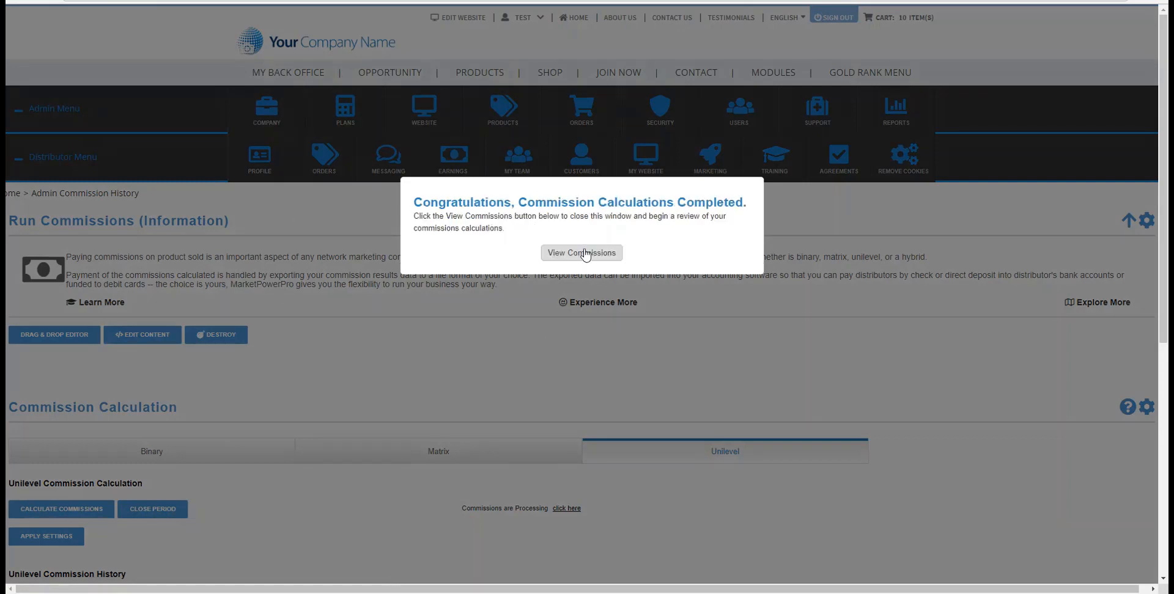
{"action": "left_click", "coordinate": [586, 258]}
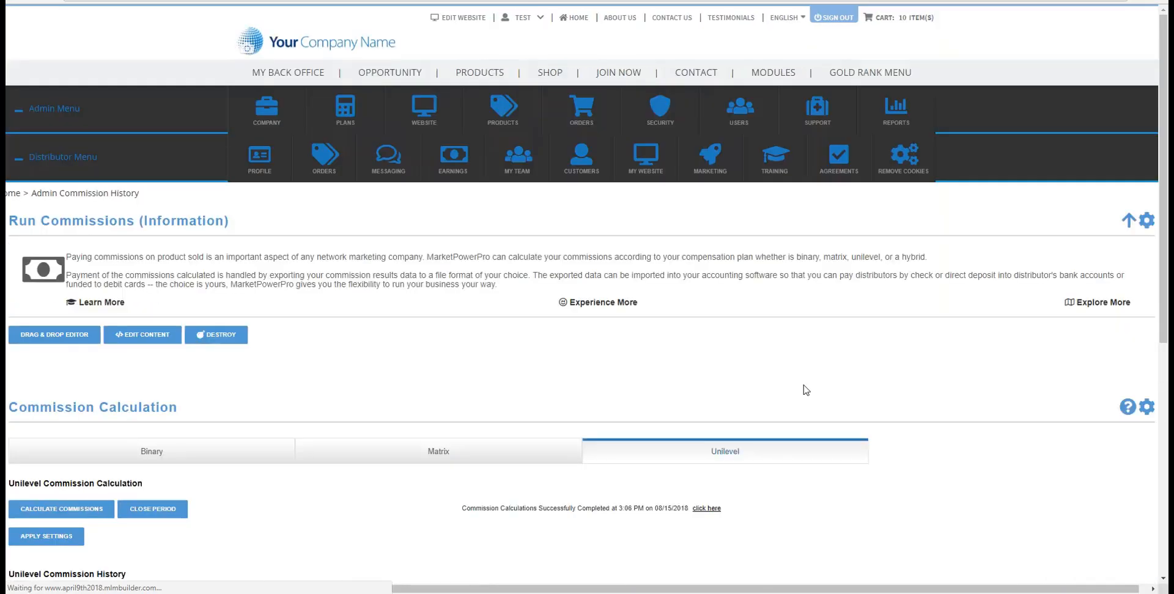
- Run the Unilevel commission calculation a second time and return to the commission history
{"action": "scroll", "coordinate": [811, 442], "scroll_direction": "down", "scroll_amount": 3}
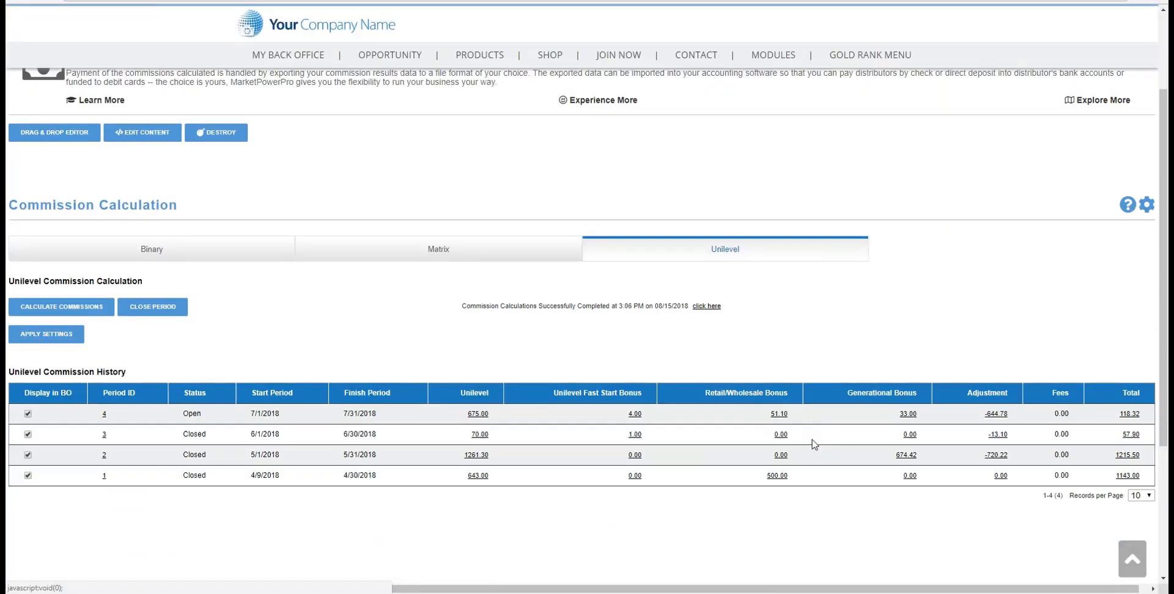
{"action": "left_click", "coordinate": [79, 312]}
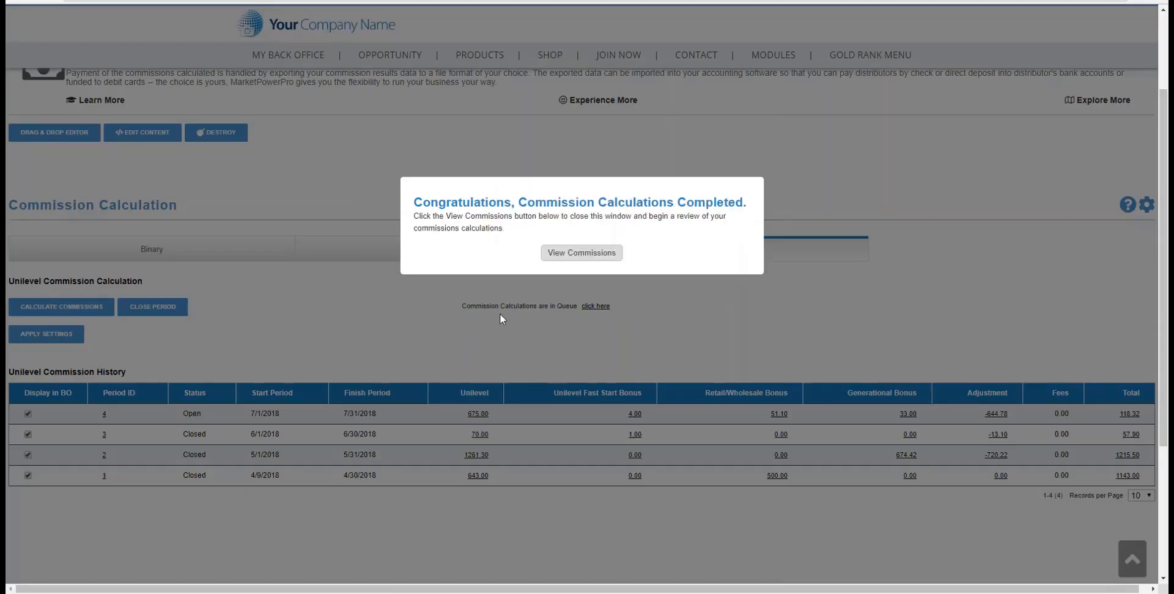
{"action": "left_click", "coordinate": [562, 256]}
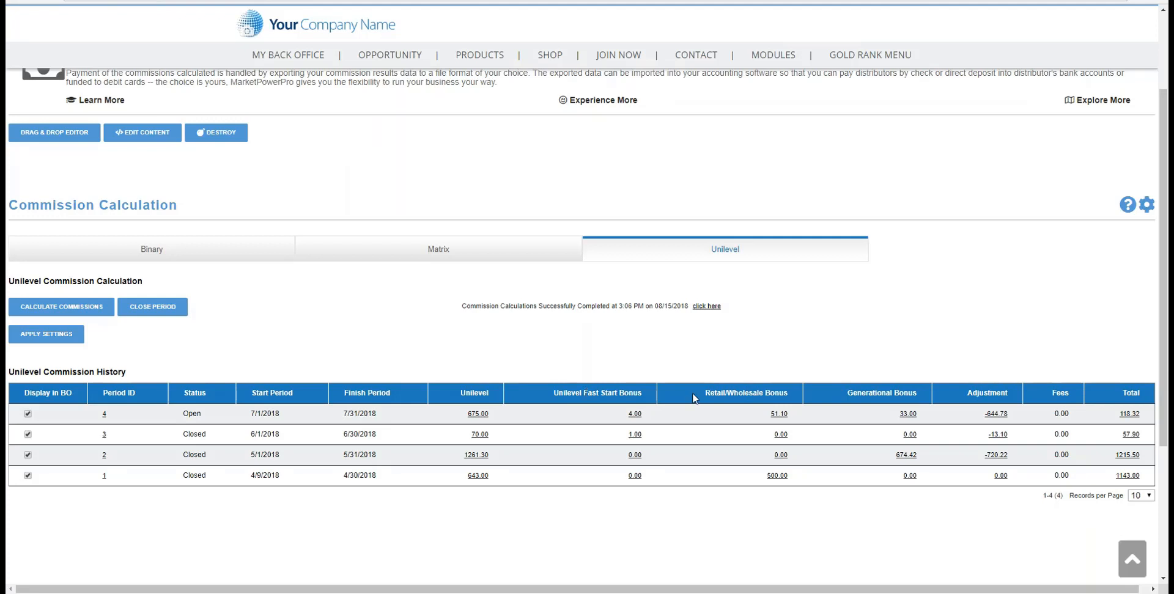
- Examine the Unilevel Fast Start Bonus column and the status, start date and finish date of period 4
{"action": "left_click_drag", "start_coordinate": [556, 396], "coordinate": [640, 394]}
{"action": "left_click", "coordinate": [559, 415]}
{"action": "left_click_drag", "start_coordinate": [201, 414], "coordinate": [186, 414]}
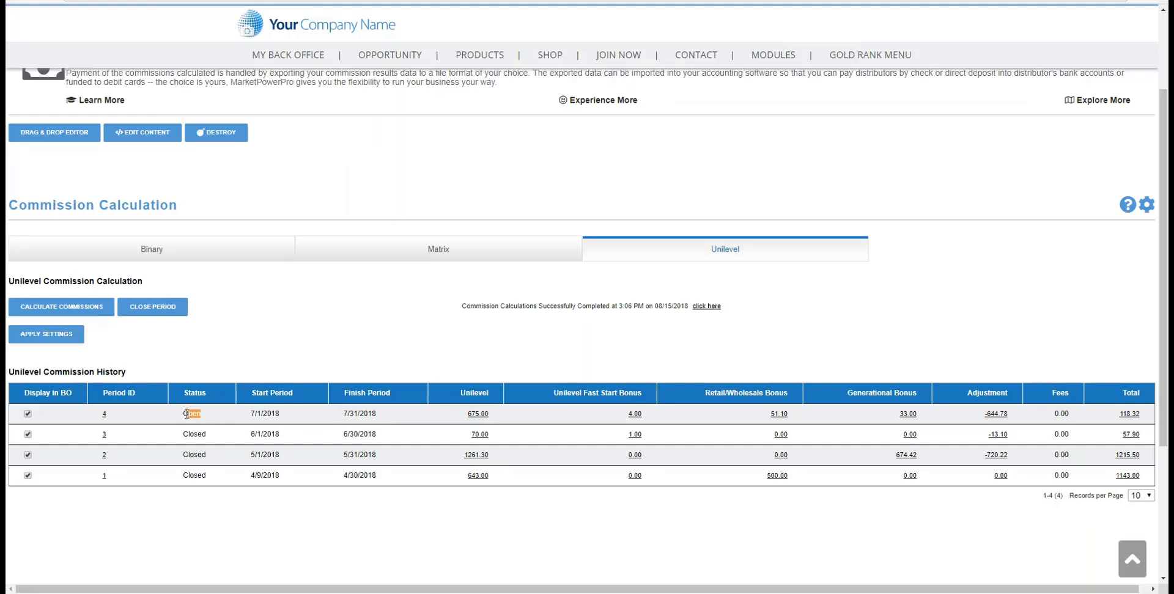
{"action": "left_click", "coordinate": [332, 422]}
{"action": "left_click_drag", "start_coordinate": [282, 415], "coordinate": [248, 415]}
{"action": "left_click_drag", "start_coordinate": [342, 415], "coordinate": [378, 414]}
{"action": "left_click", "coordinate": [415, 533]}
- Open the Add Order wizard for the third distributor in User Management and look over its order information
{"action": "scroll", "coordinate": [428, 510], "scroll_direction": "up", "scroll_amount": 5}
{"action": "mouse_move", "coordinate": [725, 109]}
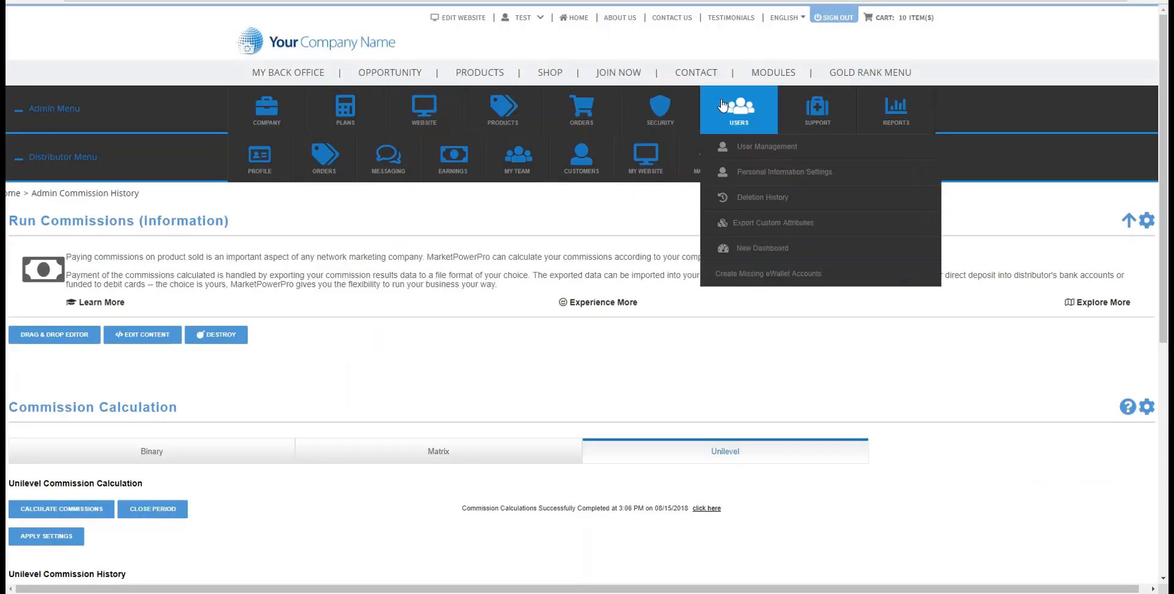
{"action": "left_click", "coordinate": [737, 148]}
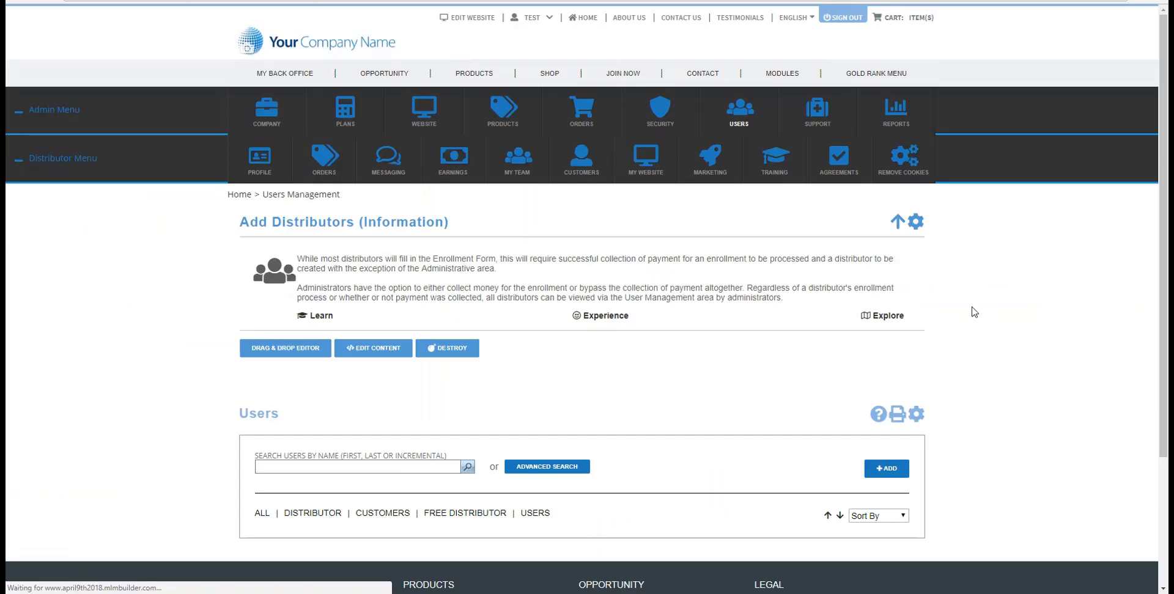
{"action": "scroll", "coordinate": [973, 312], "scroll_direction": "down", "scroll_amount": 5}
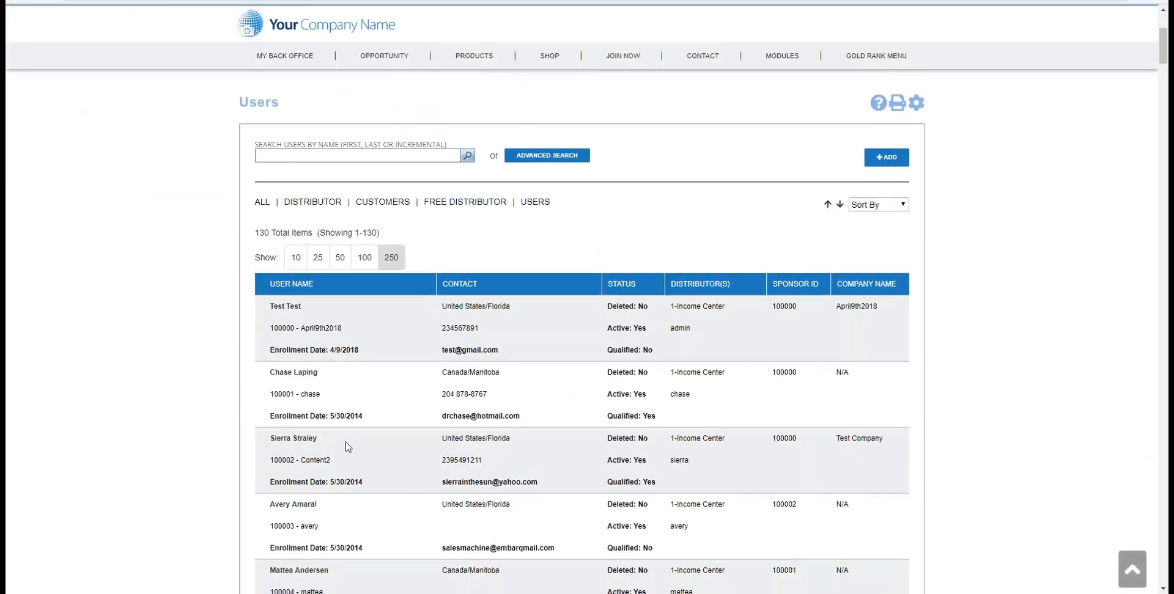
{"action": "scroll", "coordinate": [934, 439], "scroll_direction": "down", "scroll_amount": 1}
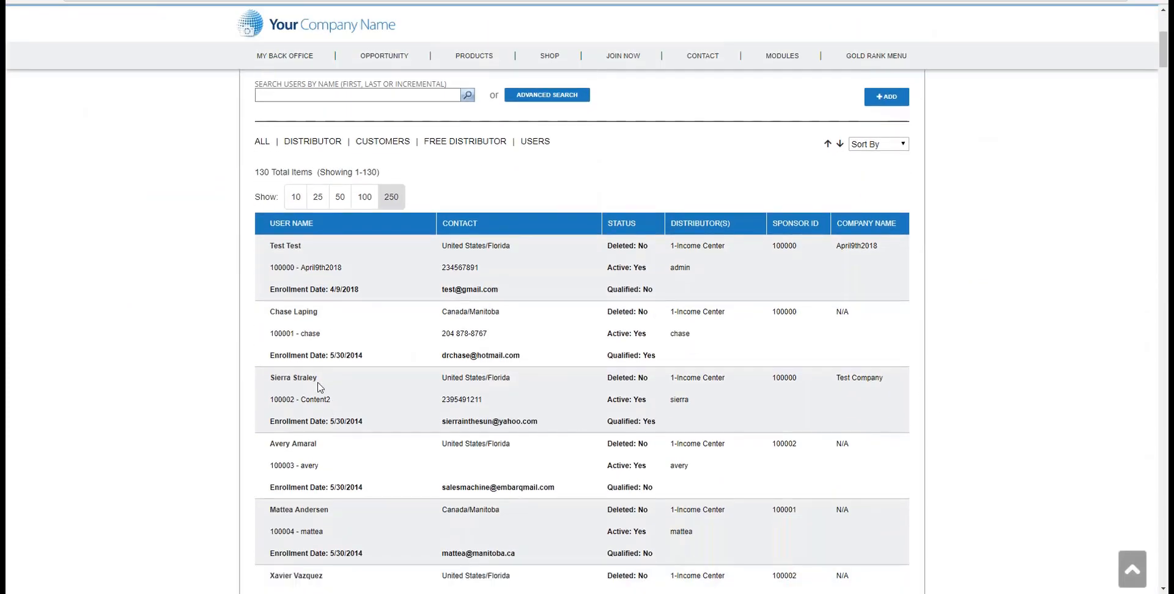
{"action": "mouse_move", "coordinate": [319, 384]}
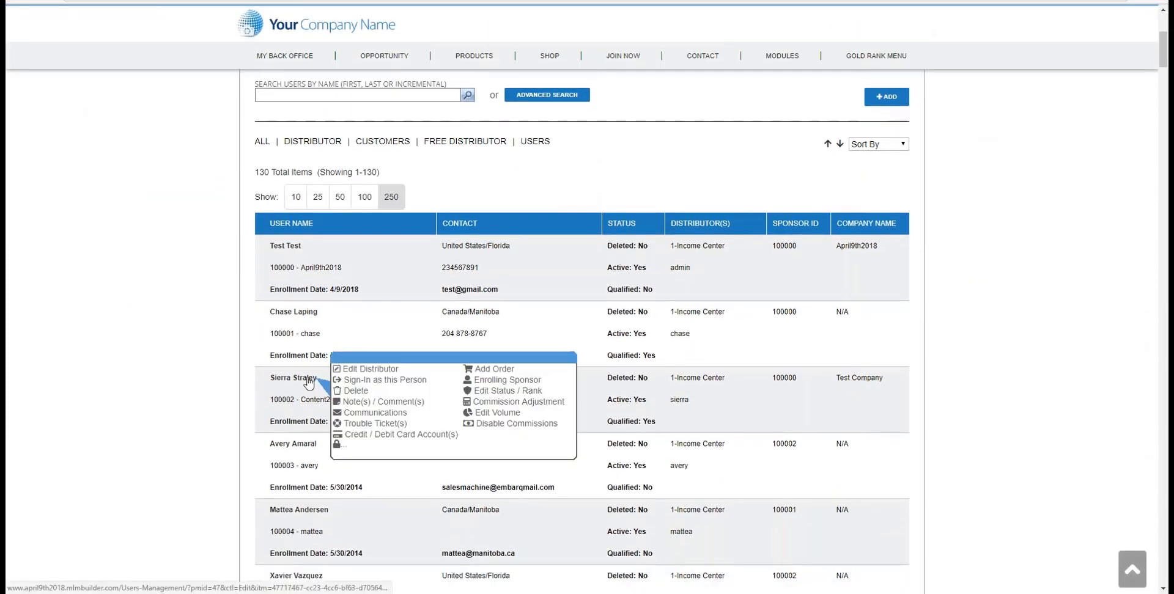
{"action": "left_click", "coordinate": [502, 371]}
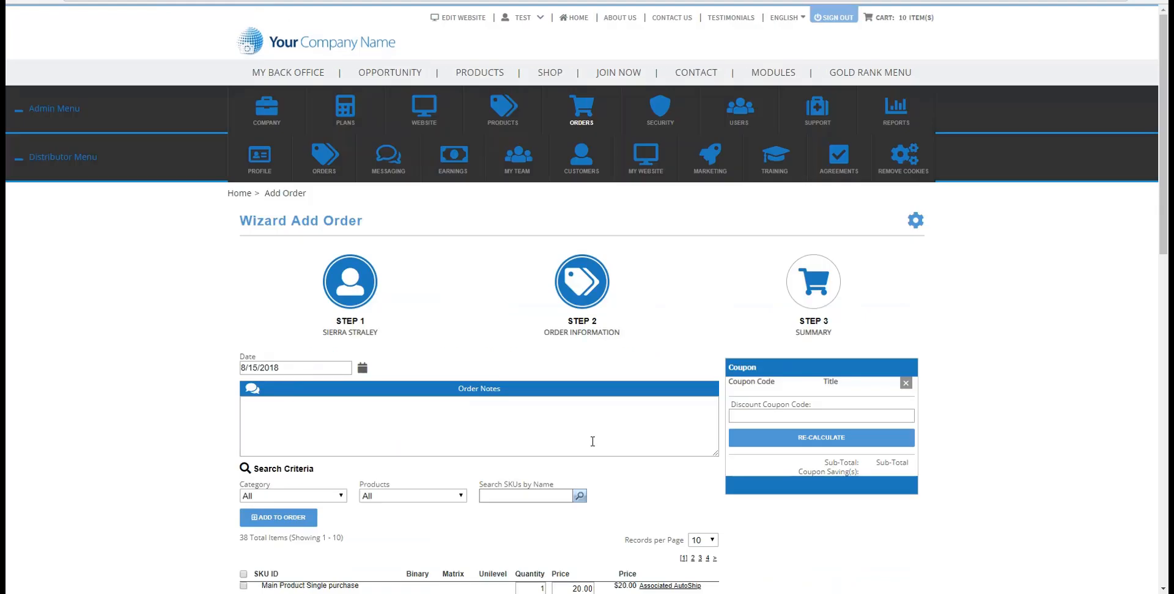
{"action": "scroll", "coordinate": [989, 426], "scroll_direction": "down", "scroll_amount": 1}
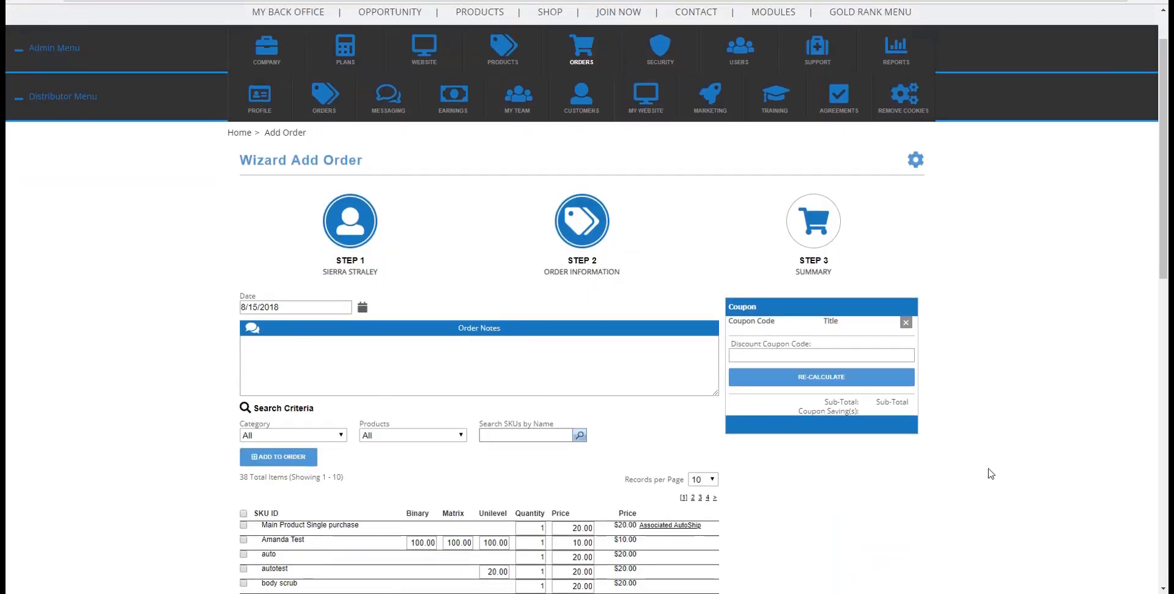
{"action": "scroll", "coordinate": [990, 474], "scroll_direction": "up", "scroll_amount": 1}
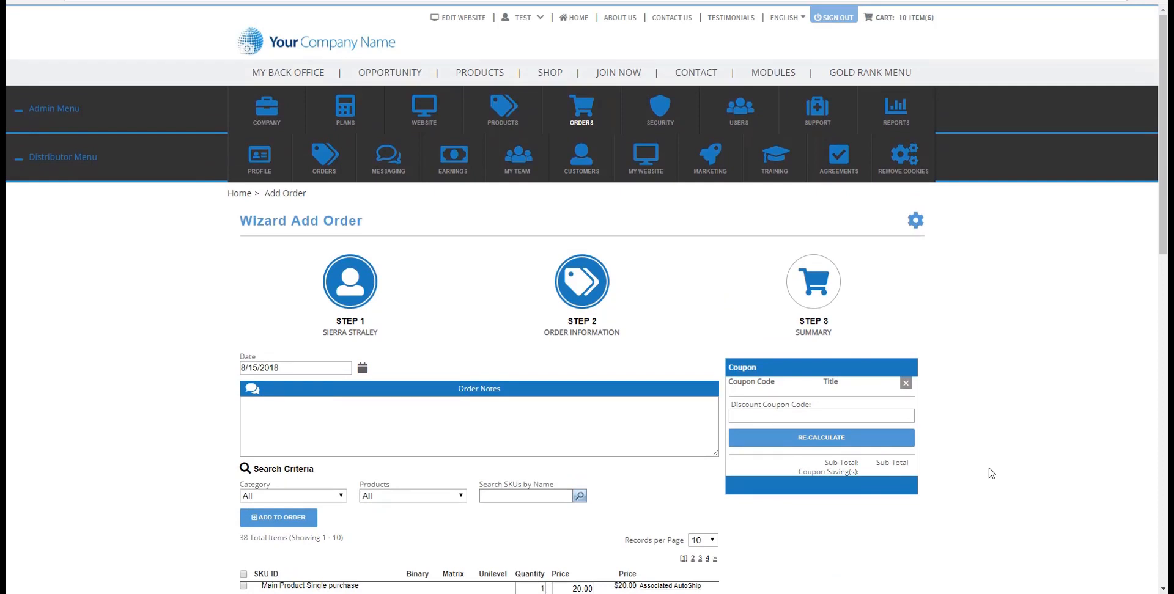
- Sign out, clear the session history, and open the public product catalog
{"action": "left_click", "coordinate": [831, 18]}
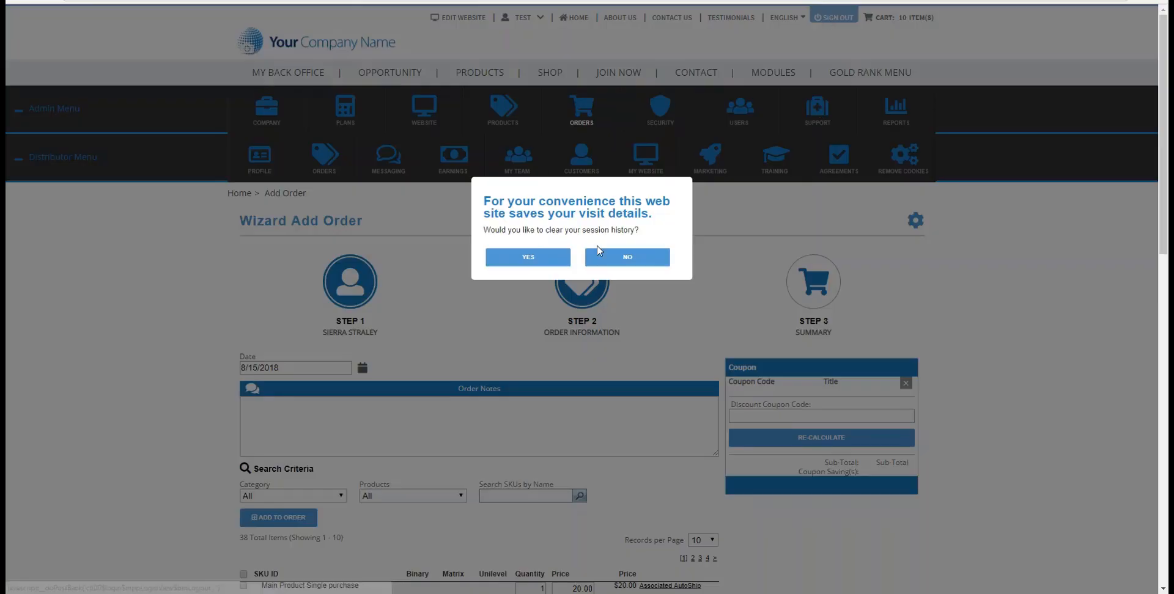
{"action": "left_click", "coordinate": [539, 258]}
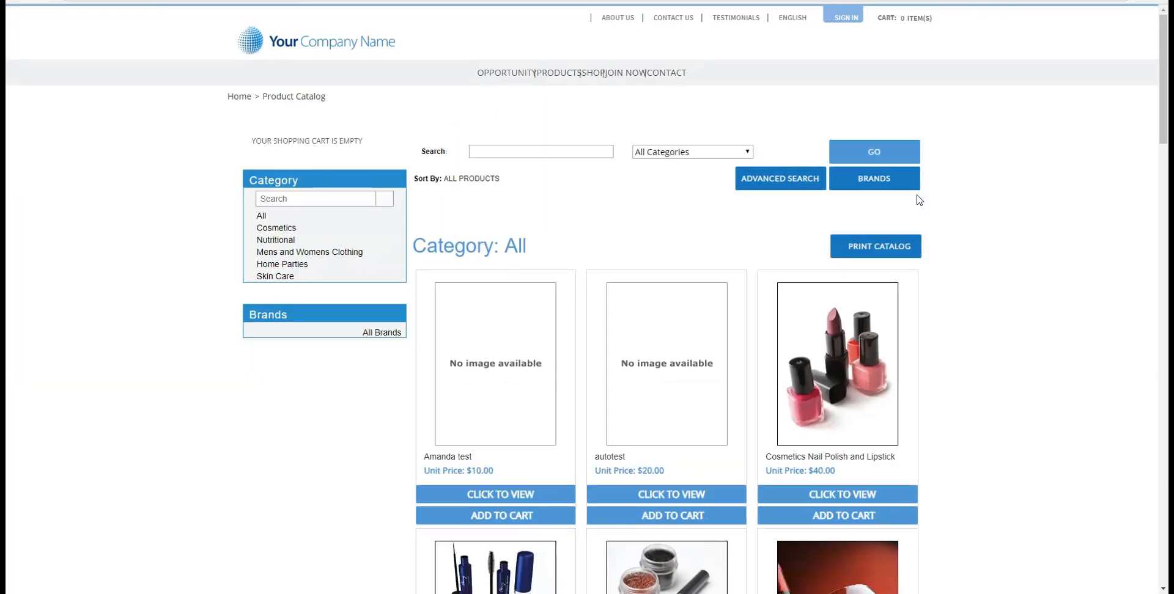
- Add Cosmetics Nail Polish and Lipstick to the cart and review the guest checkout form for it
{"action": "scroll", "coordinate": [1063, 283], "scroll_direction": "down", "scroll_amount": 1}
{"action": "scroll", "coordinate": [1062, 282], "scroll_direction": "down", "scroll_amount": 1}
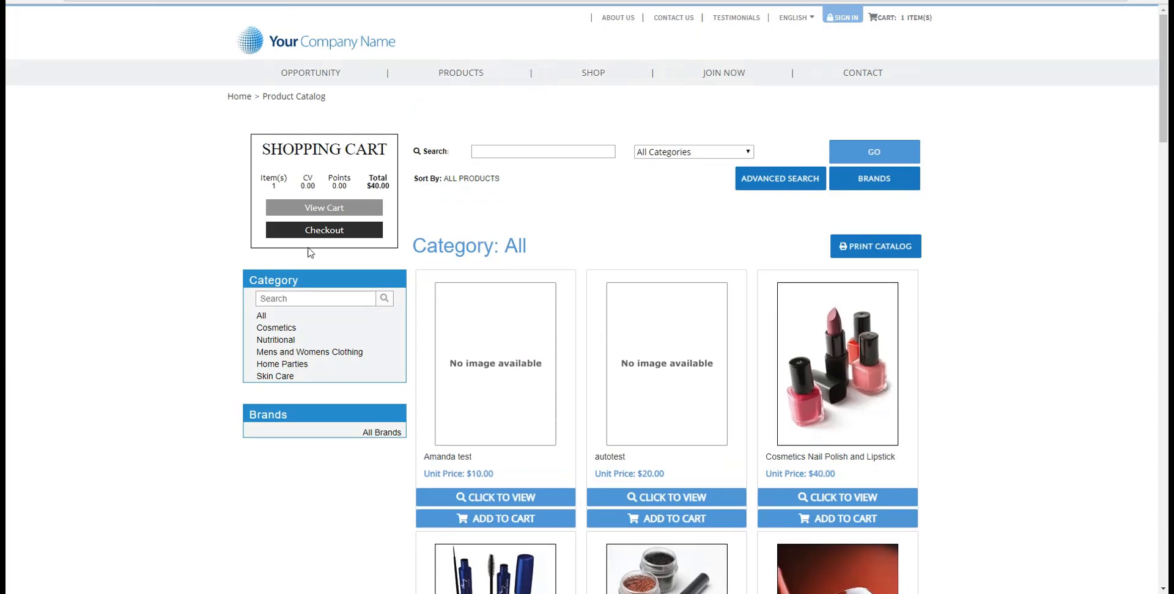
{"action": "left_click", "coordinate": [329, 233]}
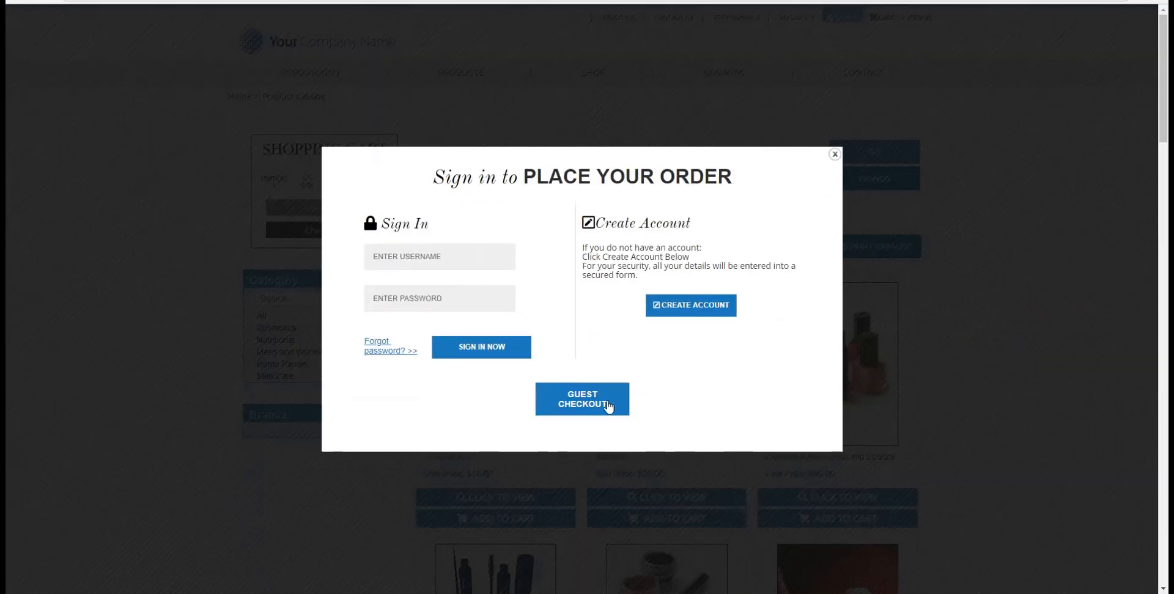
{"action": "left_click", "coordinate": [591, 407]}
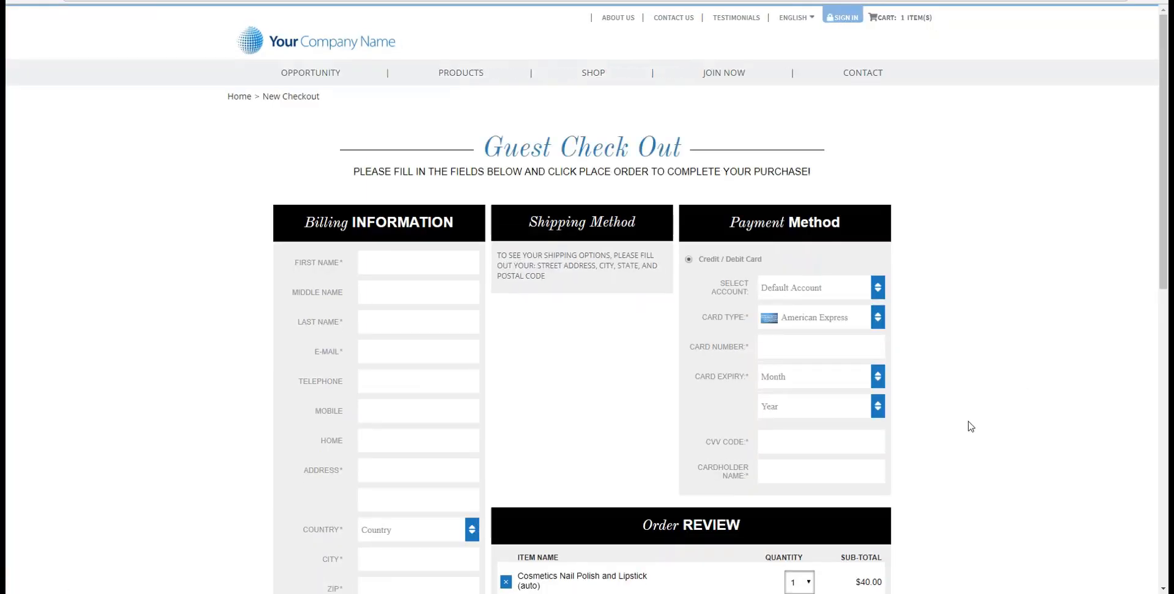
{"action": "scroll", "coordinate": [1005, 375], "scroll_direction": "down", "scroll_amount": 2}
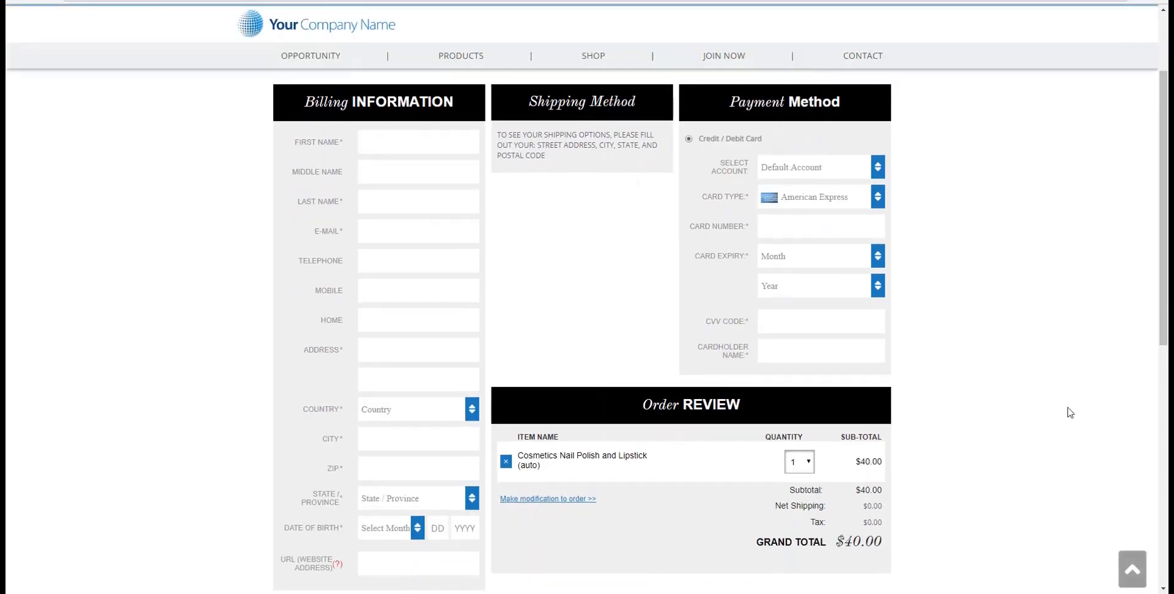
{"action": "scroll", "coordinate": [1045, 415], "scroll_direction": "down", "scroll_amount": 5}
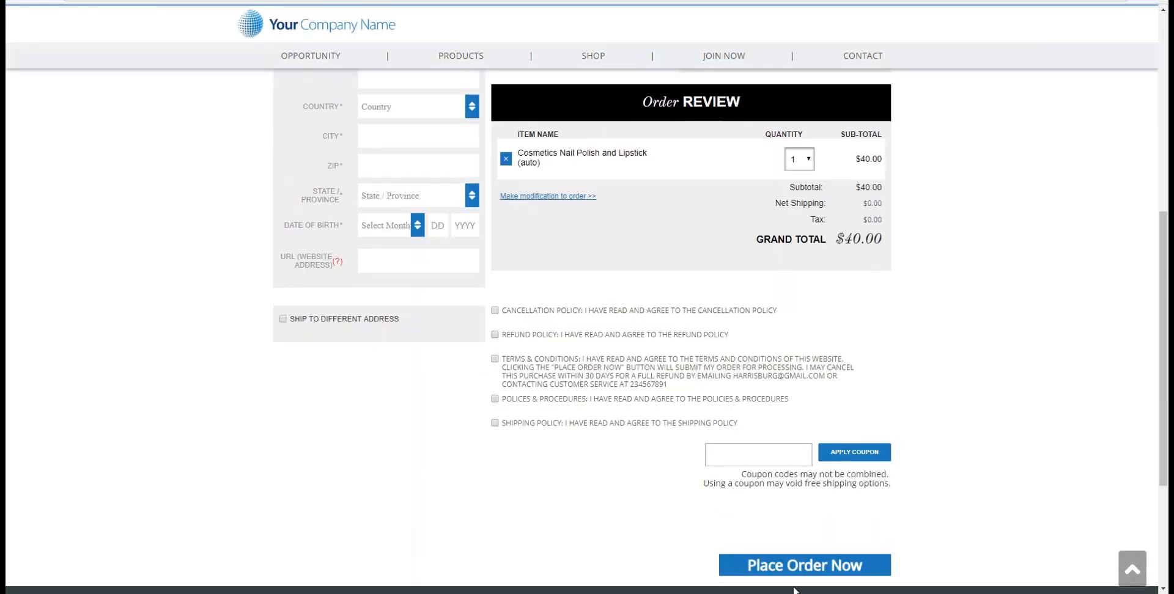
{"action": "scroll", "coordinate": [975, 524], "scroll_direction": "up", "scroll_amount": 5}
{"action": "scroll", "coordinate": [977, 507], "scroll_direction": "up", "scroll_amount": 2}
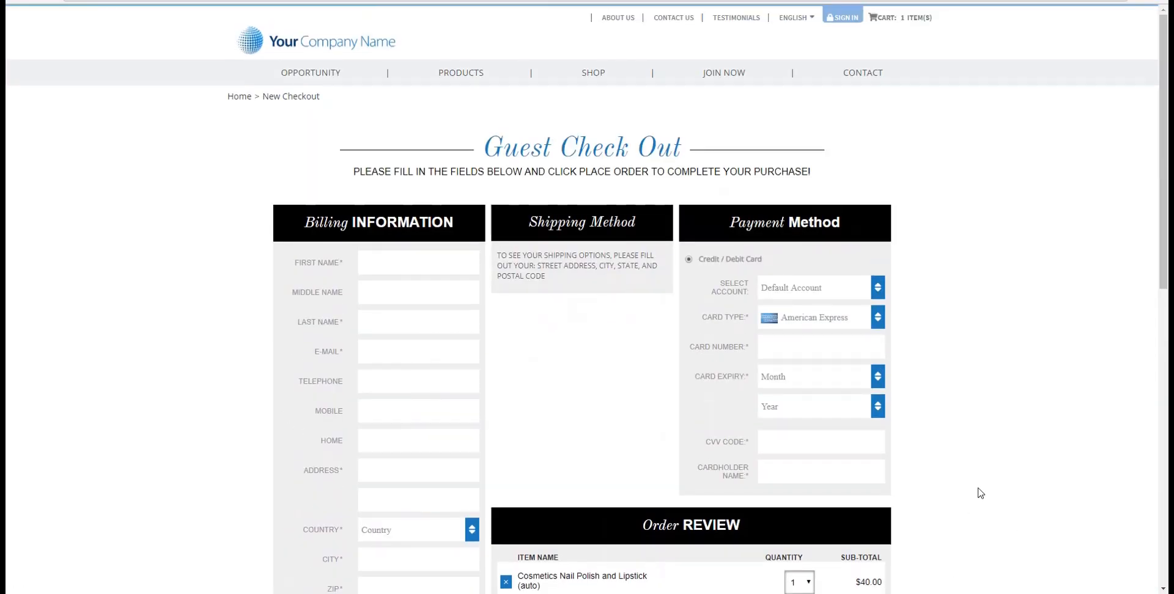
- Leave the guest checkout and sign back in to the administrator back office
{"action": "left_click", "coordinate": [836, 16]}
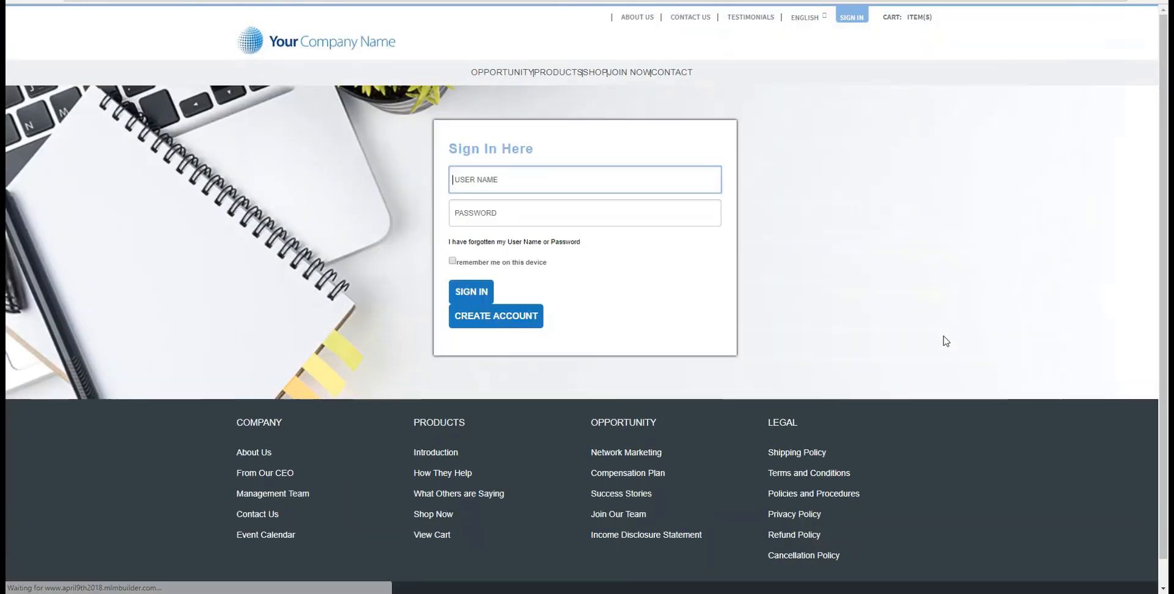
{"action": "left_click", "coordinate": [478, 295]}
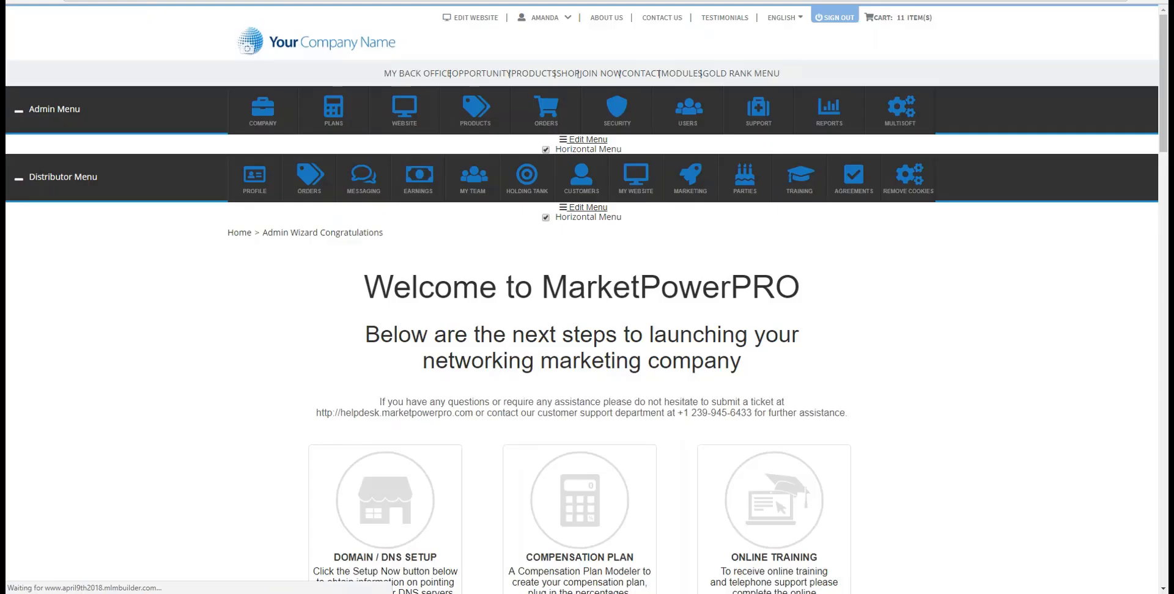
- Open User Management and start a new order for the third distributor in the user list
{"action": "mouse_move", "coordinate": [687, 122]}
{"action": "left_click", "coordinate": [694, 148]}
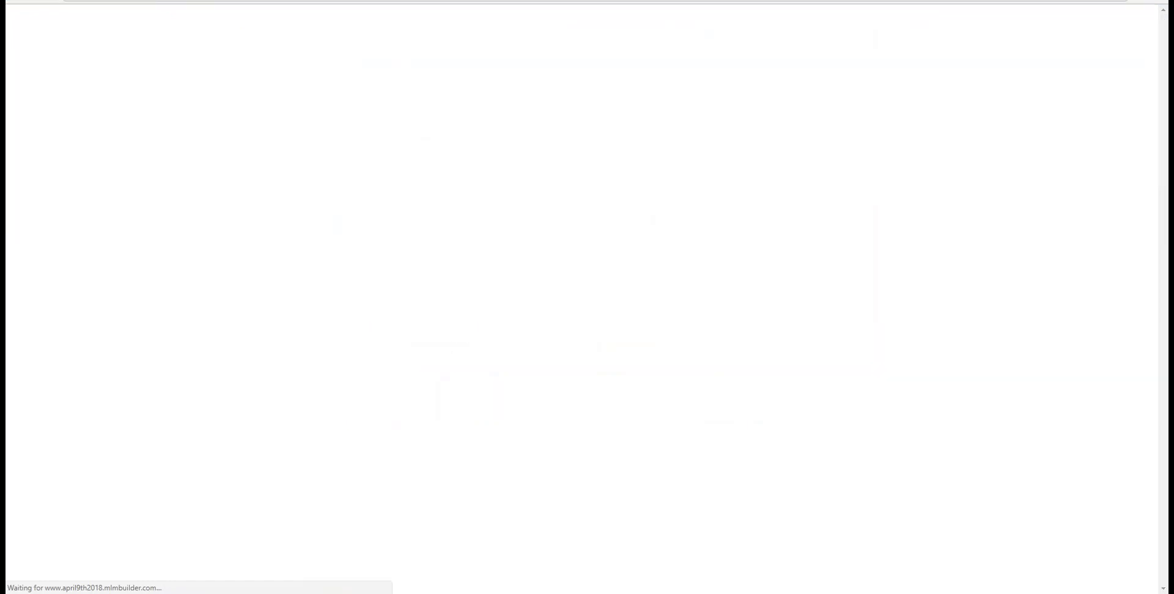
{"action": "scroll", "coordinate": [927, 364], "scroll_direction": "down", "scroll_amount": 1}
{"action": "scroll", "coordinate": [929, 365], "scroll_direction": "down", "scroll_amount": 3}
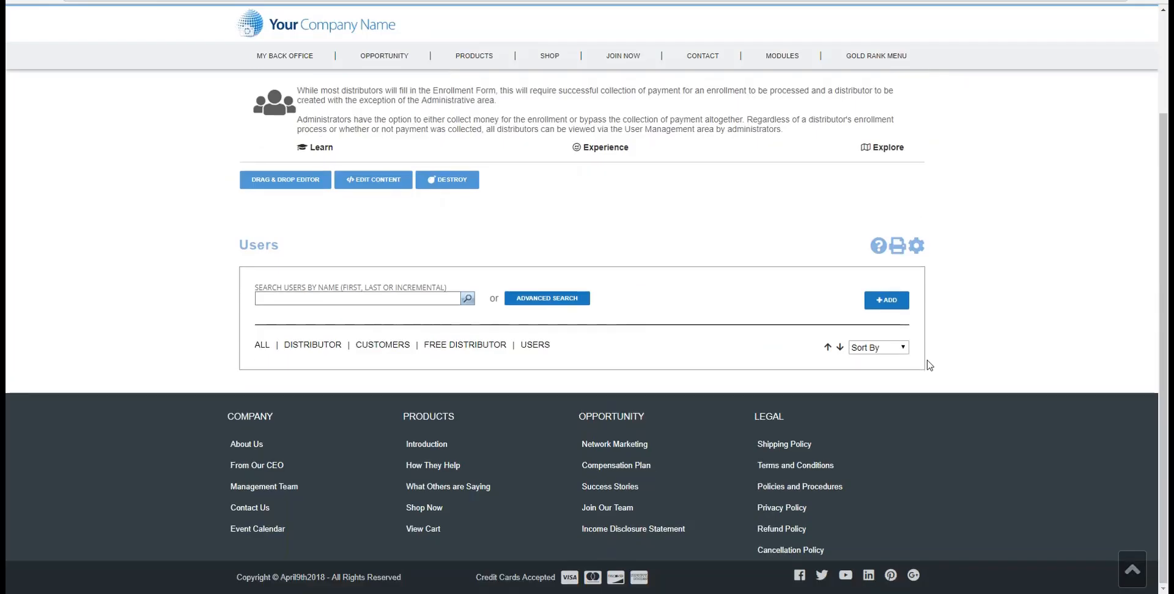
{"action": "scroll", "coordinate": [962, 346], "scroll_direction": "down", "scroll_amount": 2}
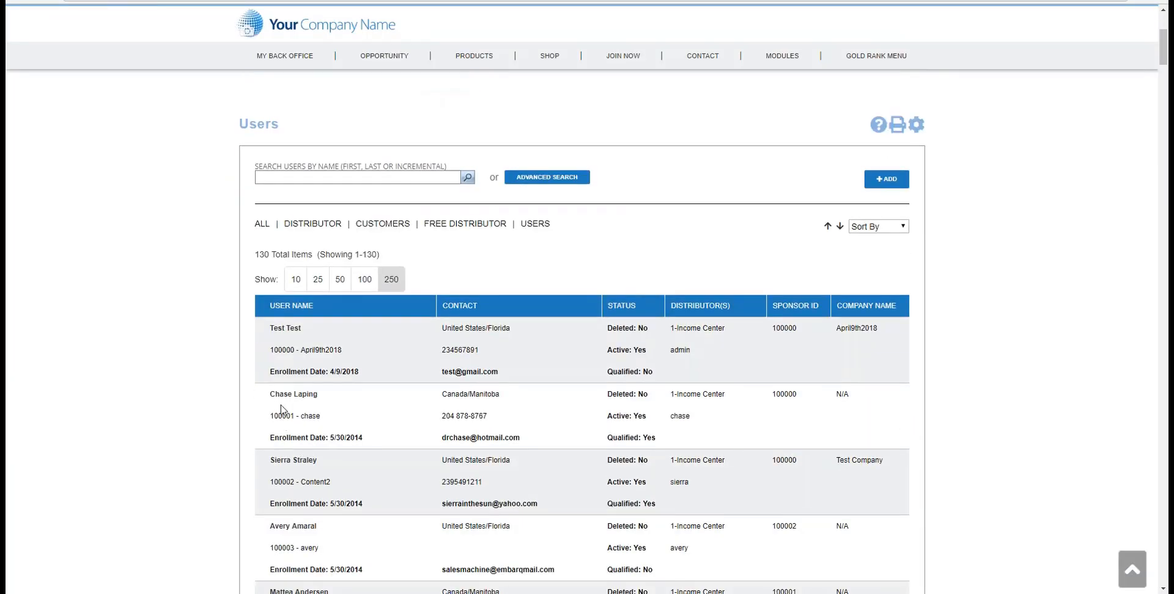
{"action": "mouse_move", "coordinate": [286, 466]}
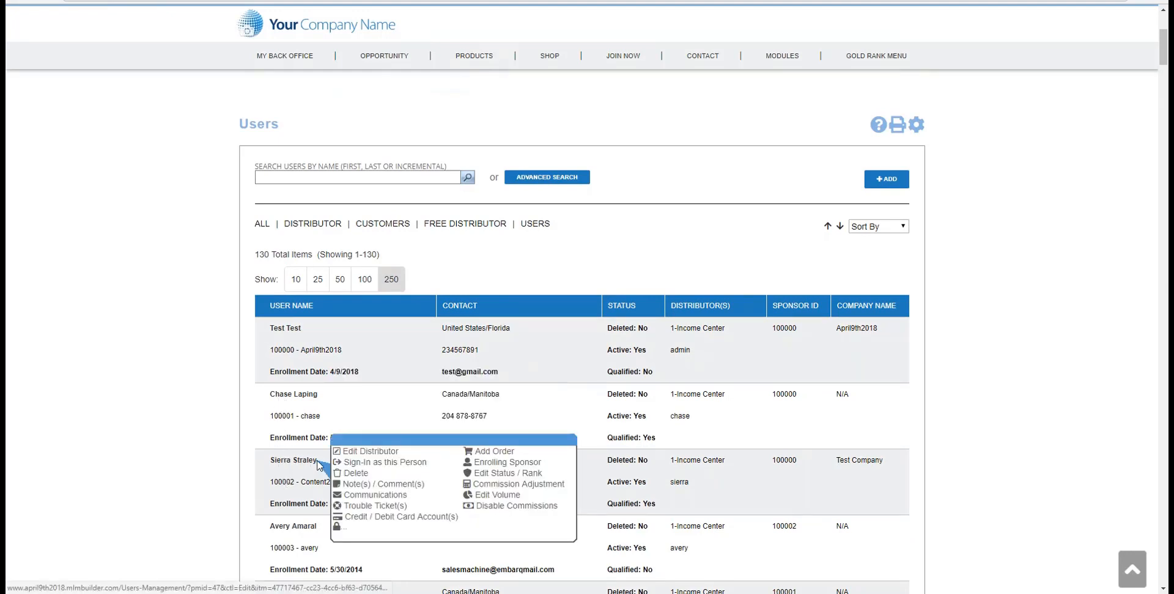
{"action": "left_click", "coordinate": [496, 454]}
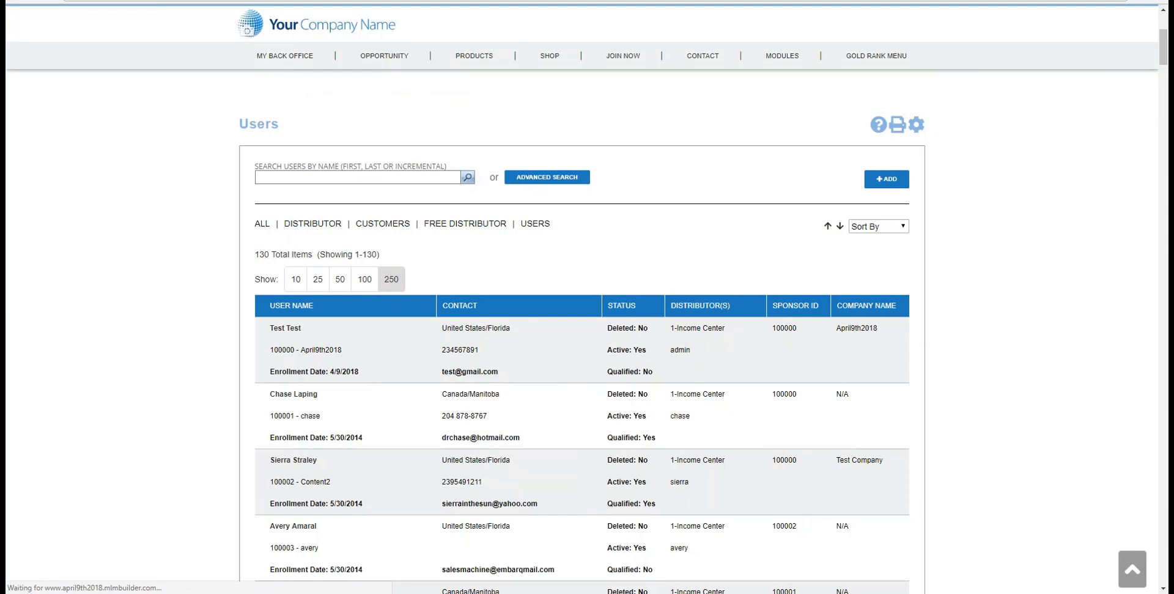
- Backdate the distributor's order to 07/12/2018
{"action": "scroll", "coordinate": [482, 324], "scroll_direction": "down", "scroll_amount": 1}
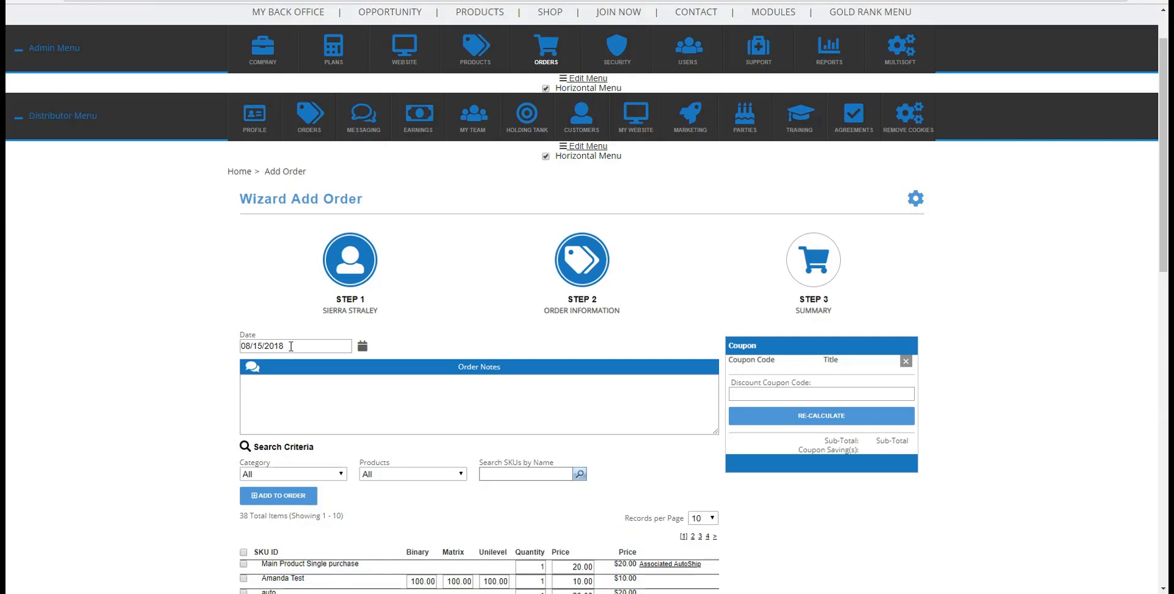
{"action": "left_click", "coordinate": [363, 347]}
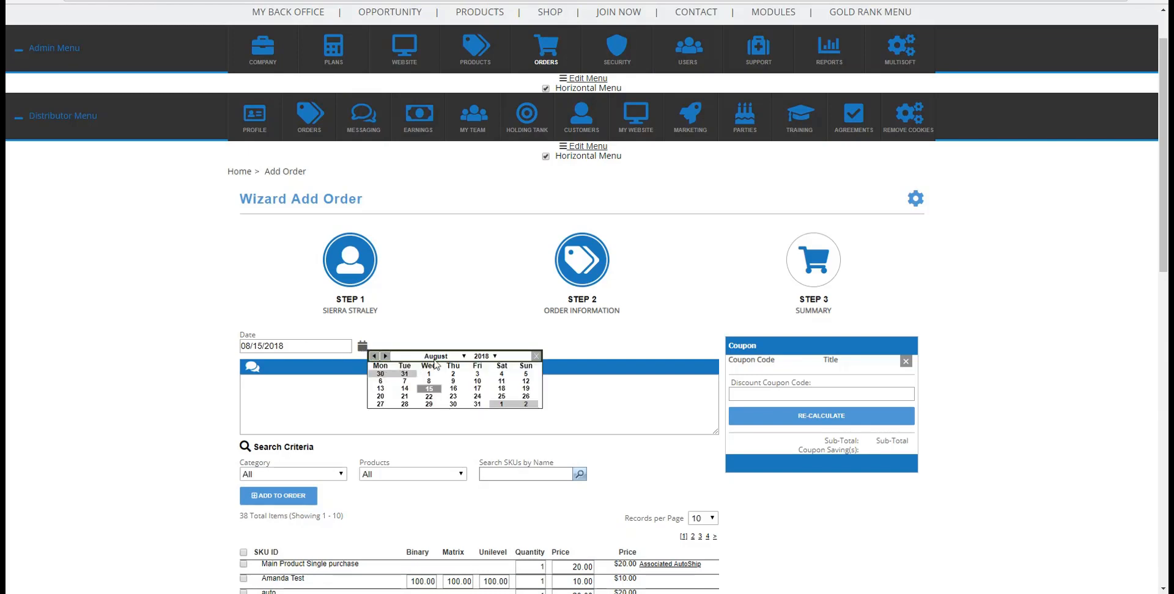
{"action": "left_click", "coordinate": [464, 357]}
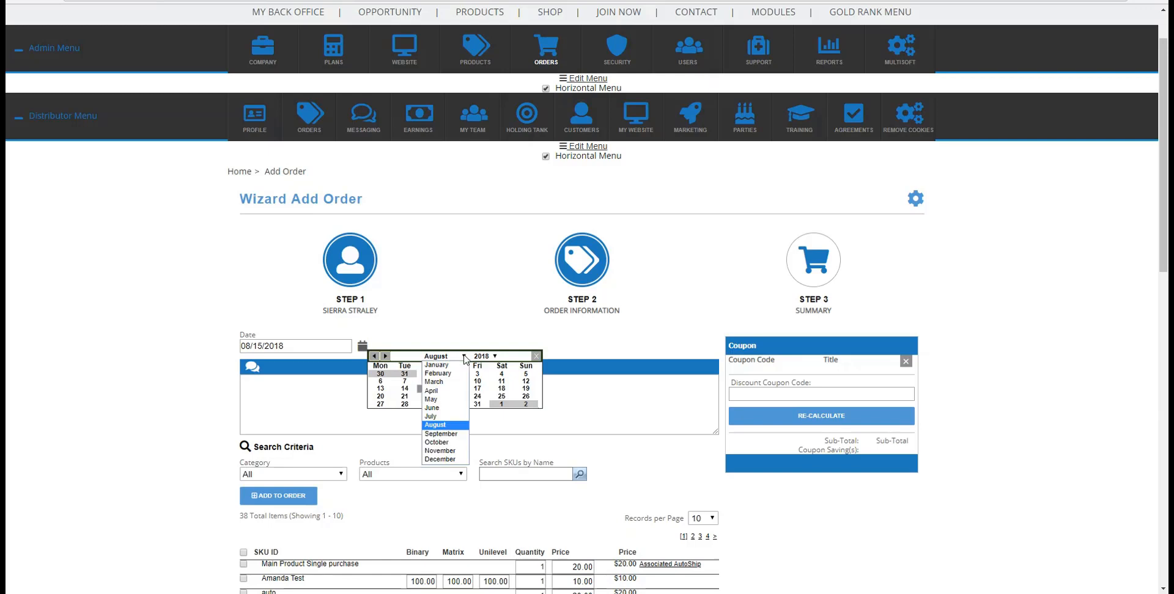
{"action": "left_click", "coordinate": [448, 418]}
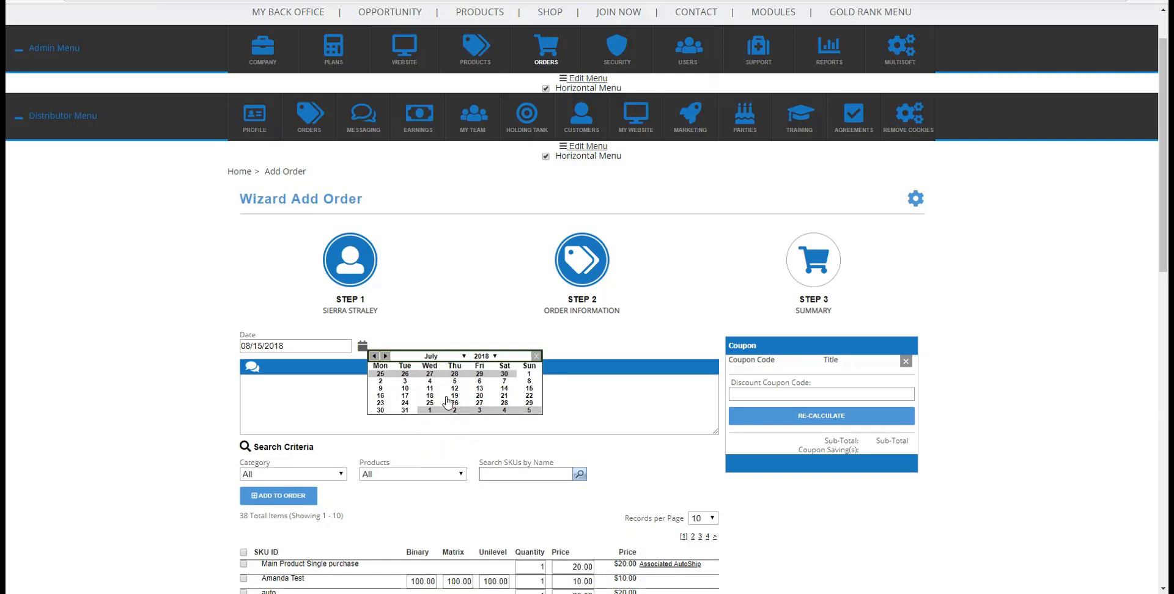
{"action": "left_click", "coordinate": [455, 392]}
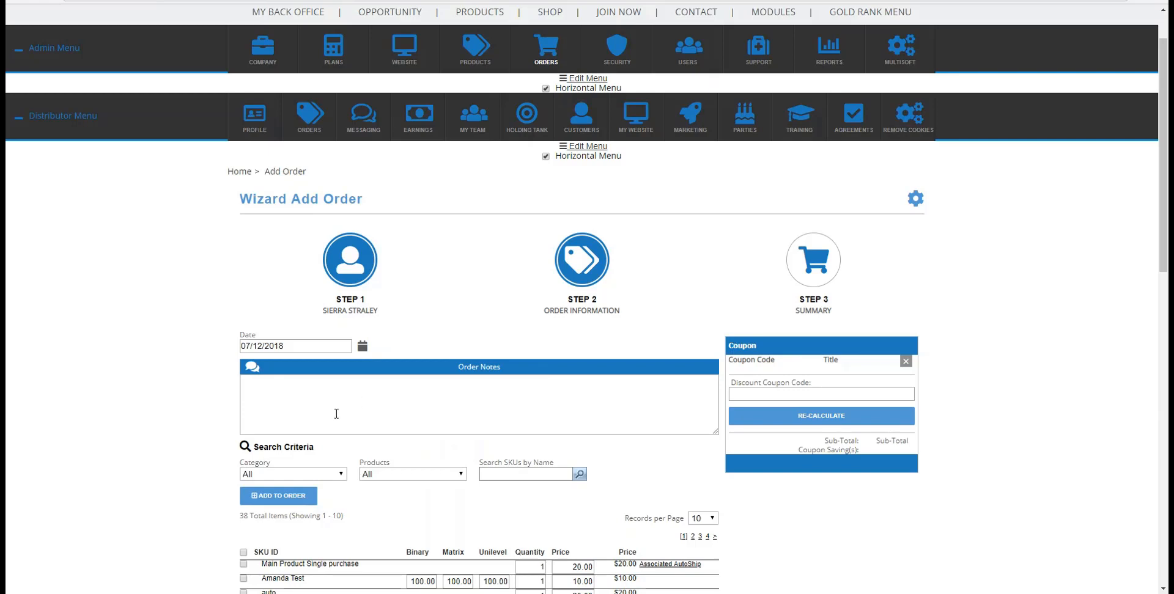
- Select Cosmetics Eye Shadow and set its price and its Binary, Matrix and Unilevel volumes to 1.00 each
{"action": "scroll", "coordinate": [474, 401], "scroll_direction": "down", "scroll_amount": 3}
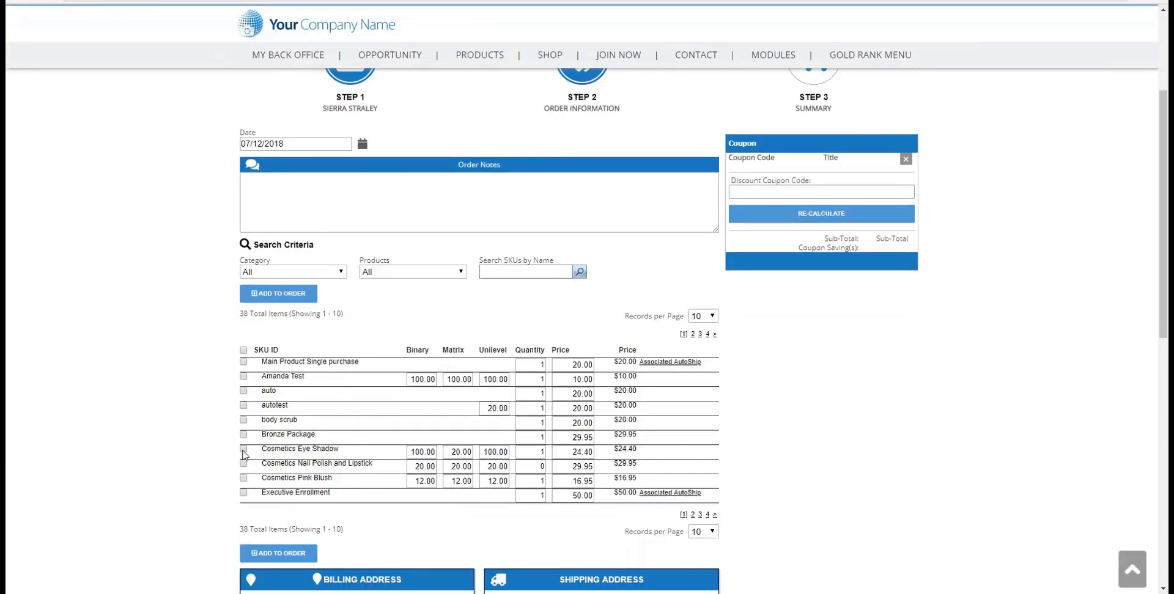
{"action": "left_click", "coordinate": [244, 450]}
{"action": "left_click_drag", "start_coordinate": [570, 453], "coordinate": [605, 457]}
{"action": "type", "text": "1"}
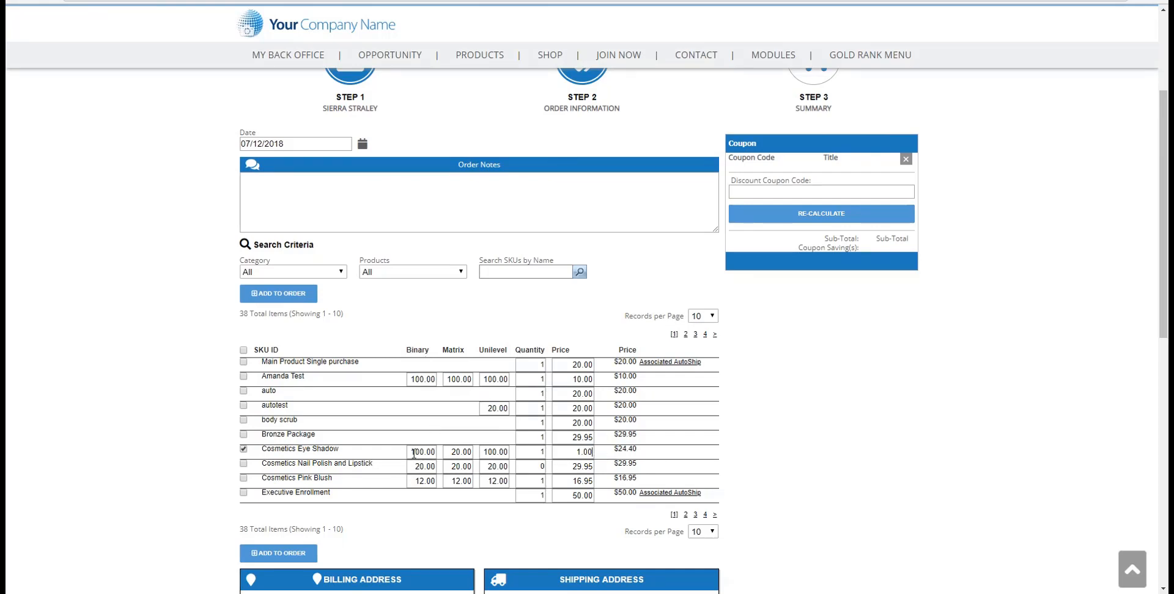
{"action": "left_click_drag", "start_coordinate": [412, 453], "coordinate": [440, 453]}
{"action": "type", "text": "1"}
{"action": "left_click_drag", "start_coordinate": [446, 453], "coordinate": [515, 458]}
{"action": "type", "text": "11.0"}
- Recheck the order date and add the selected Cosmetics Eye Shadow to the order
{"action": "scroll", "coordinate": [736, 420], "scroll_direction": "up", "scroll_amount": 2}
{"action": "mouse_move", "coordinate": [363, 346]}
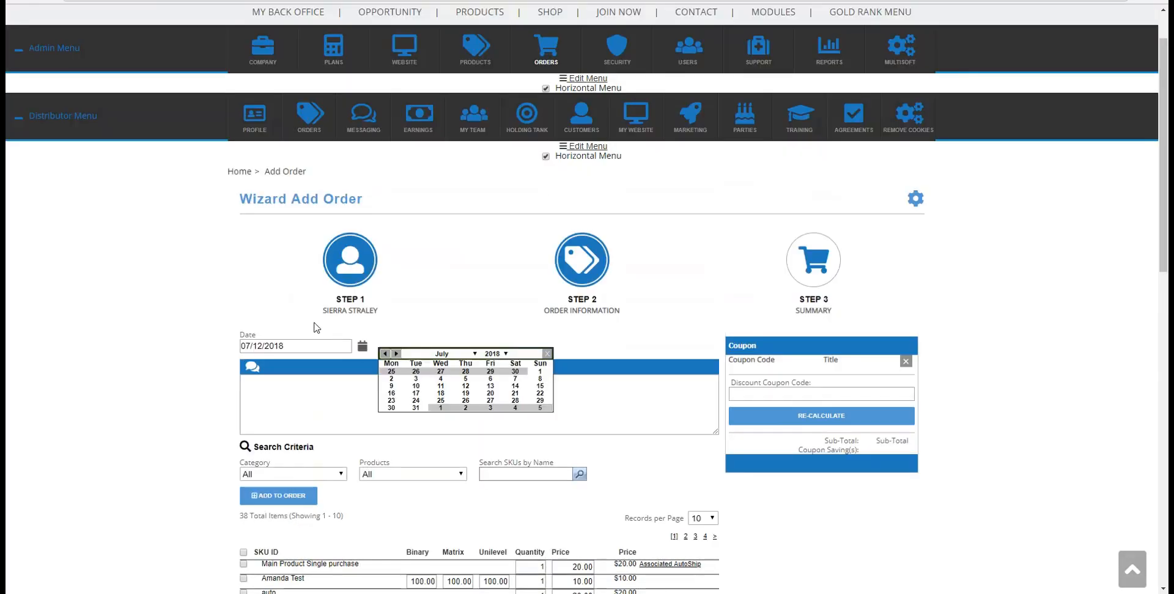
{"action": "left_click", "coordinate": [548, 355]}
{"action": "scroll", "coordinate": [612, 361], "scroll_direction": "down", "scroll_amount": 2}
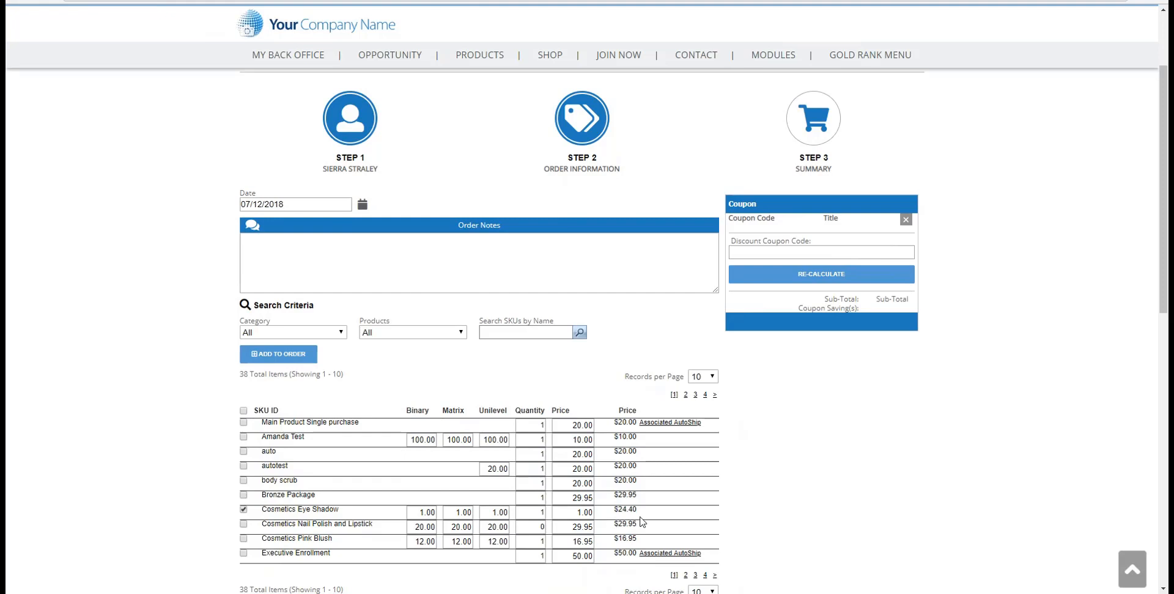
{"action": "scroll", "coordinate": [805, 479], "scroll_direction": "down", "scroll_amount": 1}
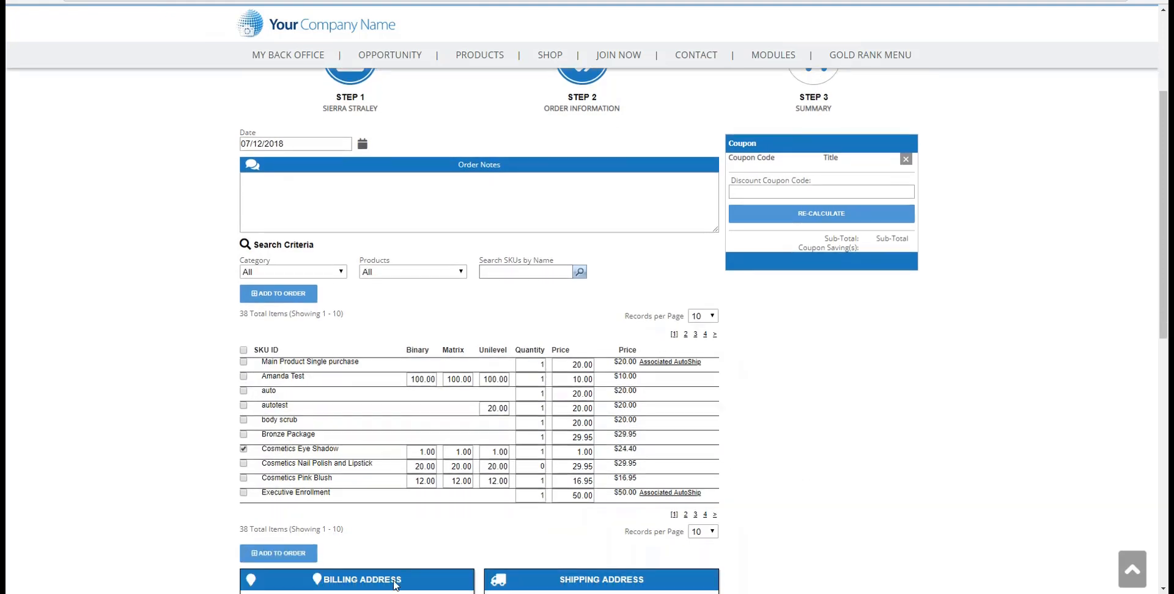
{"action": "left_click", "coordinate": [264, 553]}
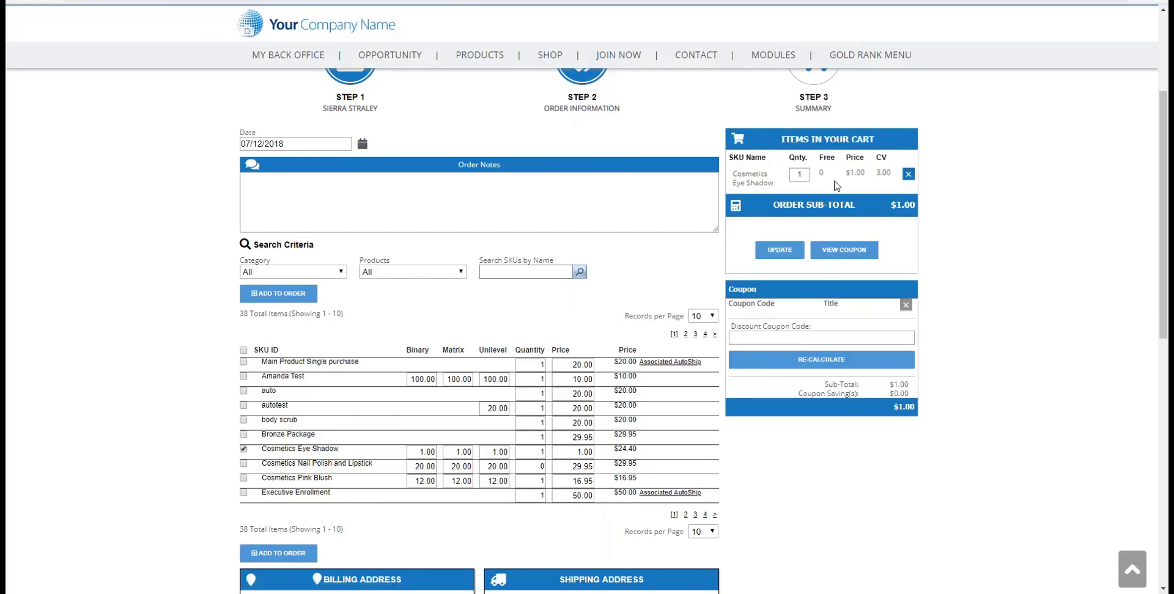
- Switch the Pay Now payment account type to Credit / Debit Card
{"action": "scroll", "coordinate": [969, 208], "scroll_direction": "down", "scroll_amount": 1}
{"action": "scroll", "coordinate": [970, 208], "scroll_direction": "down", "scroll_amount": 1}
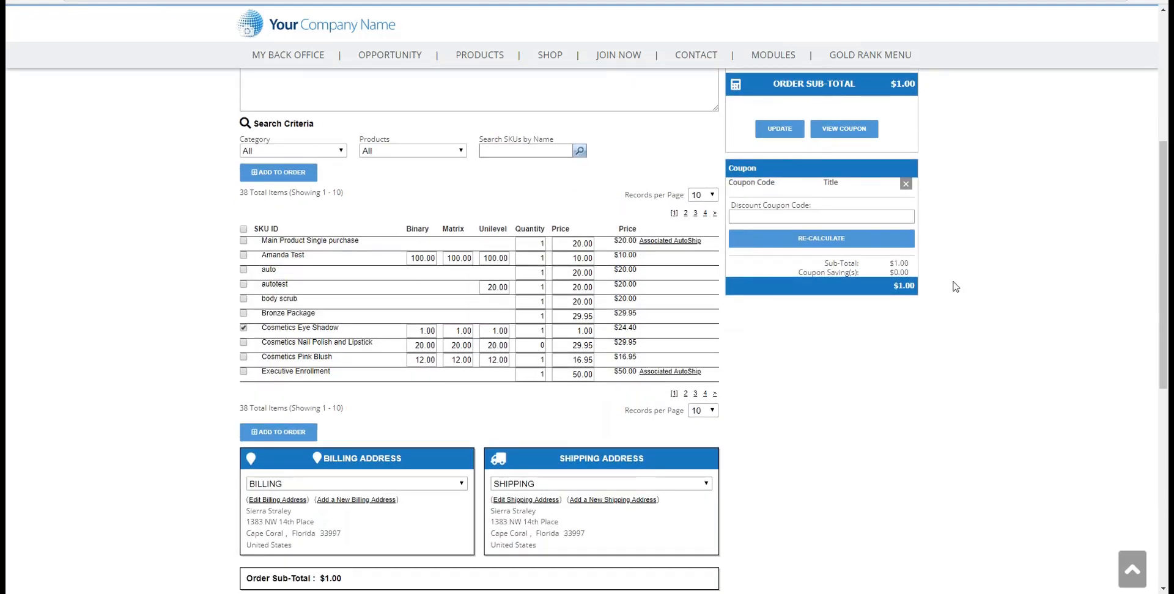
{"action": "scroll", "coordinate": [926, 330], "scroll_direction": "down", "scroll_amount": 2}
{"action": "scroll", "coordinate": [921, 328], "scroll_direction": "down", "scroll_amount": 2}
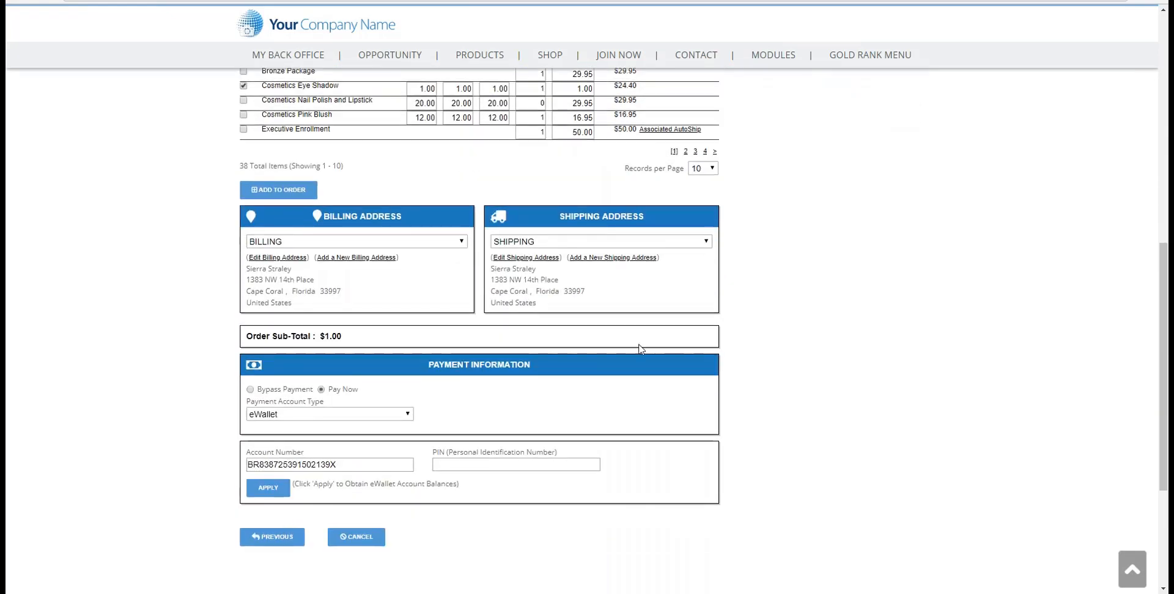
{"action": "left_click", "coordinate": [406, 415]}
{"action": "left_click", "coordinate": [399, 438]}
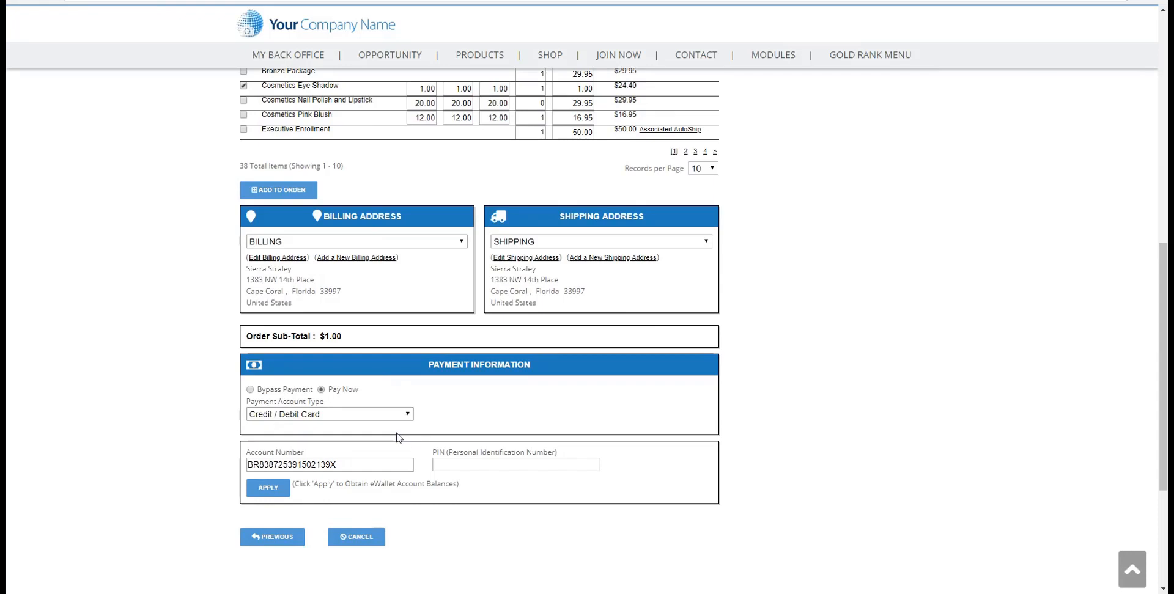
- Bypass payment by Other with the note "will take out of future commissions" and continue to the order summary
{"action": "left_click", "coordinate": [250, 390]}
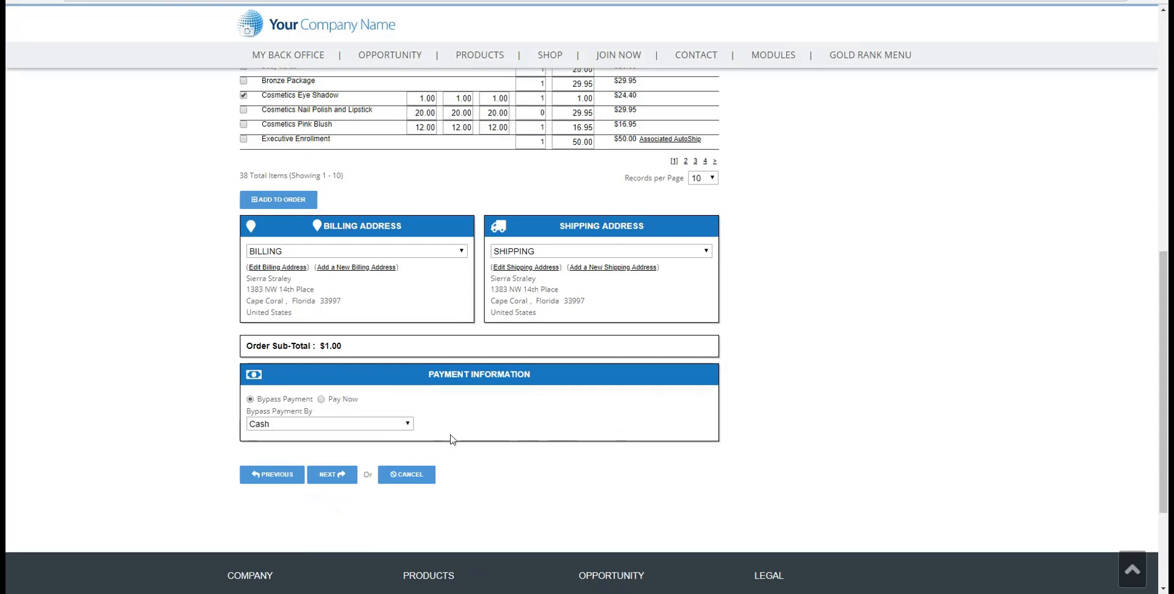
{"action": "left_click", "coordinate": [410, 426]}
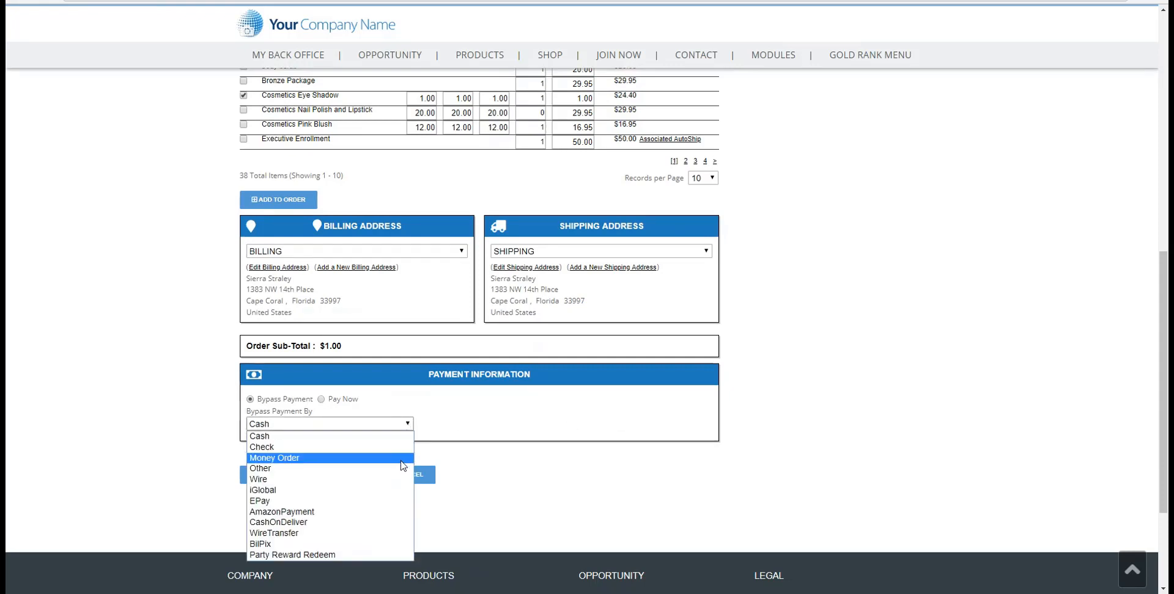
{"action": "left_click", "coordinate": [400, 469]}
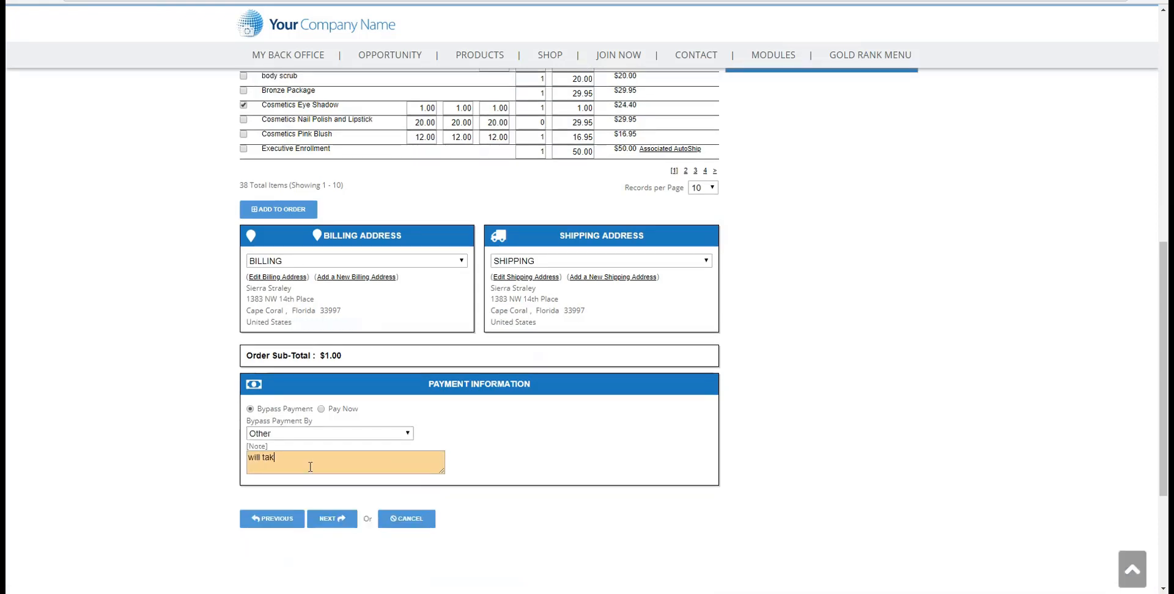
{"action": "type", "text": "will take out of futur"}
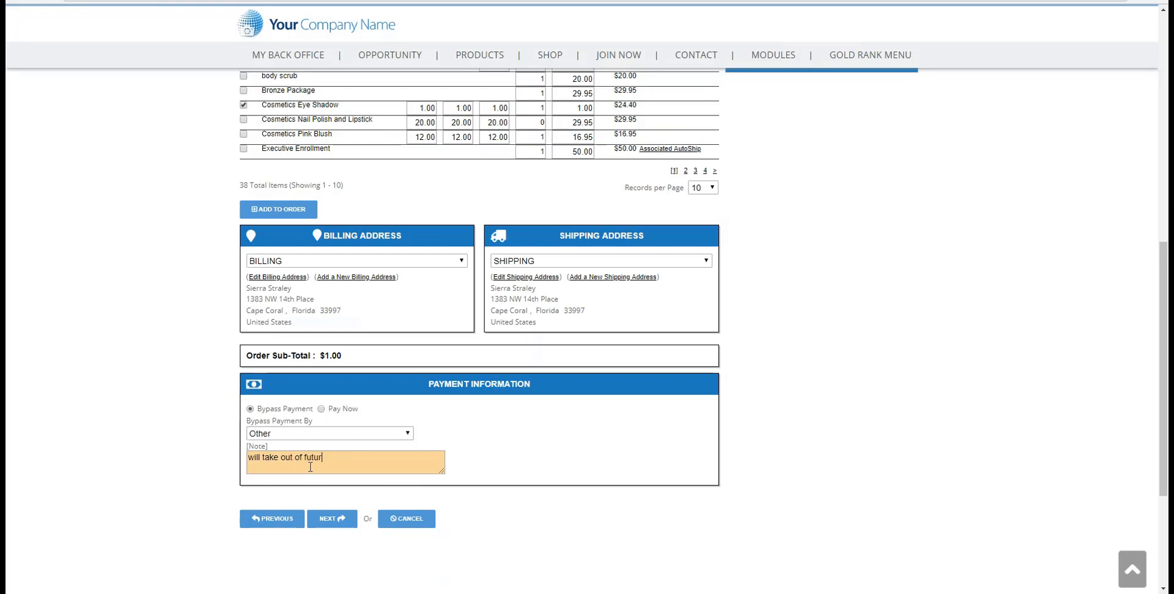
{"action": "type", "text": "e commissions"}
{"action": "left_click", "coordinate": [332, 519]}
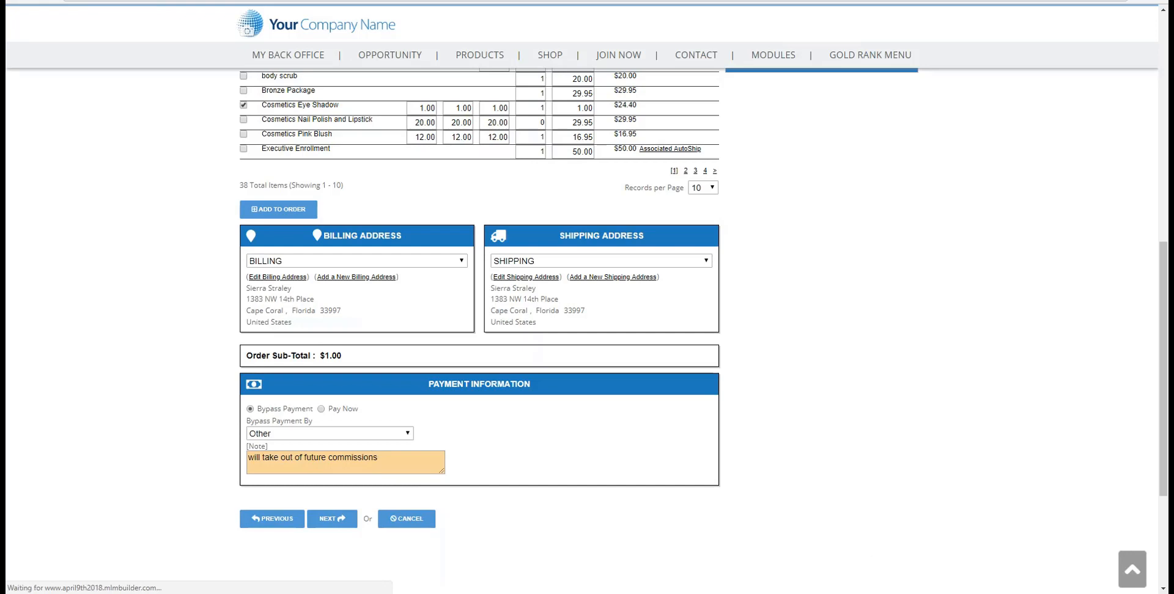
- Review the order summary, then finish and confirm the order
{"action": "scroll", "coordinate": [952, 307], "scroll_direction": "up", "scroll_amount": 4}
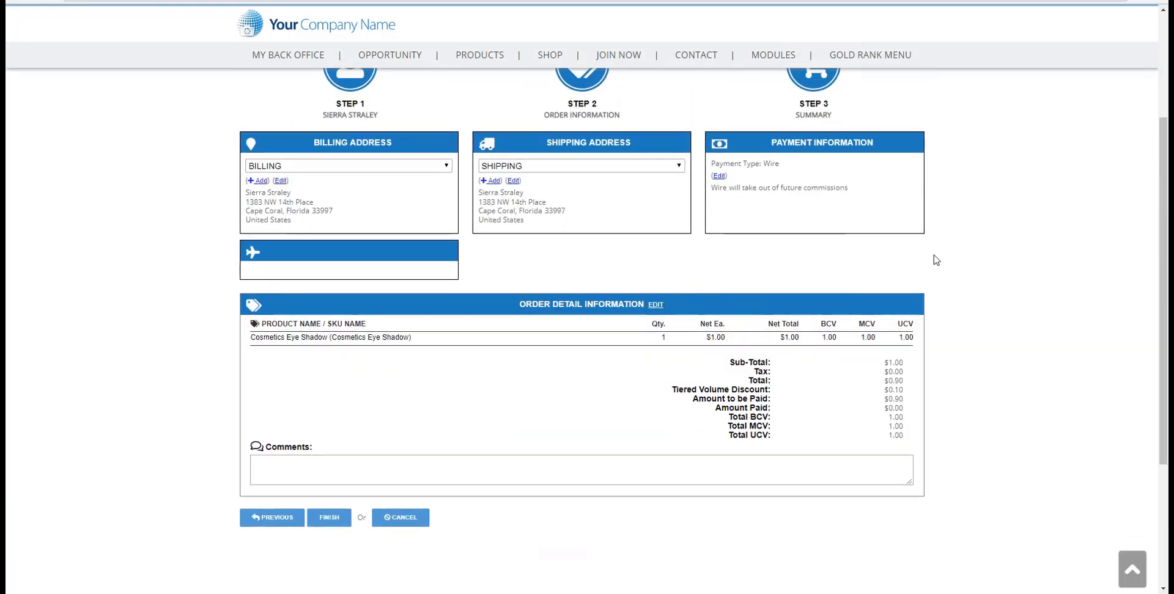
{"action": "scroll", "coordinate": [933, 257], "scroll_direction": "down", "scroll_amount": 2}
{"action": "left_click", "coordinate": [324, 438]}
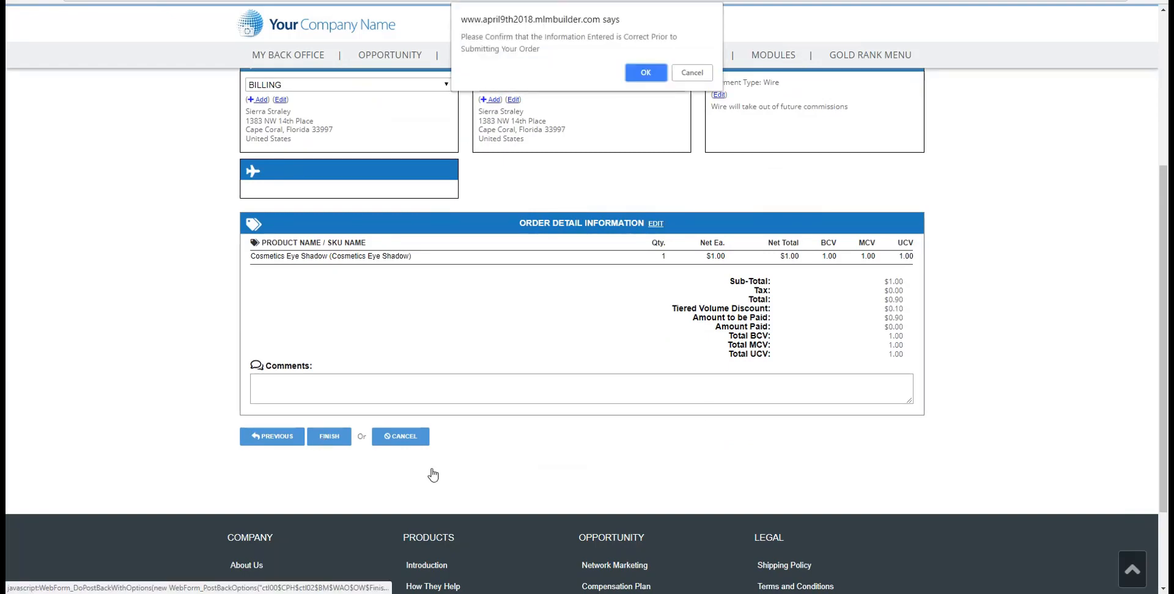
{"action": "key", "text": "Return"}
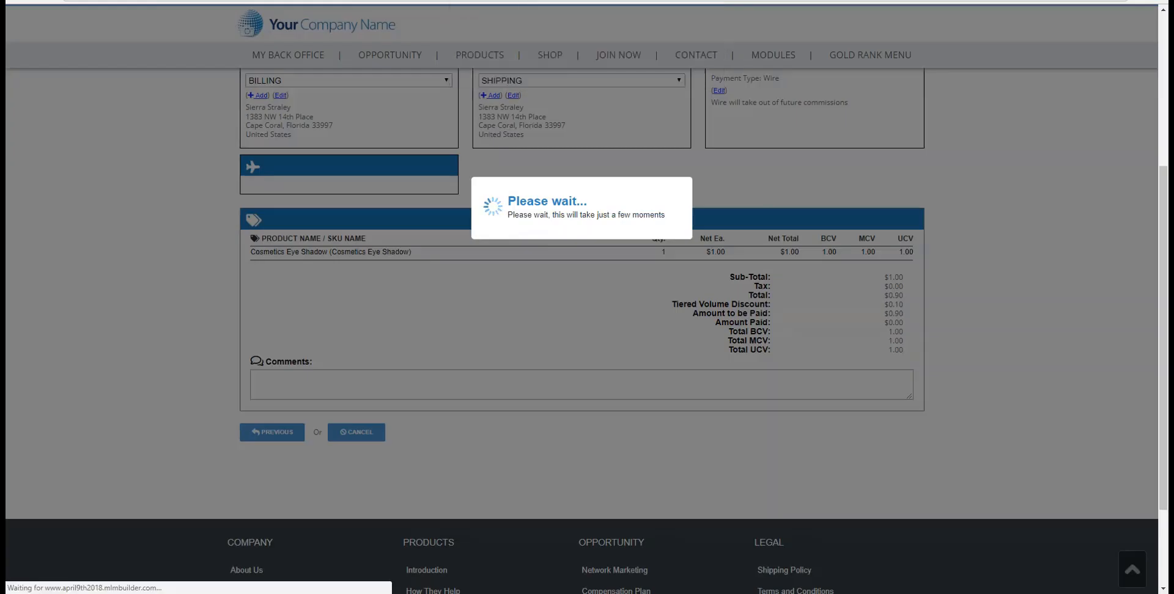
- Examine the receipt's invoice ID, order date, purchaser ID and seller's ID in the order details
{"action": "scroll", "coordinate": [870, 341], "scroll_direction": "down", "scroll_amount": 1}
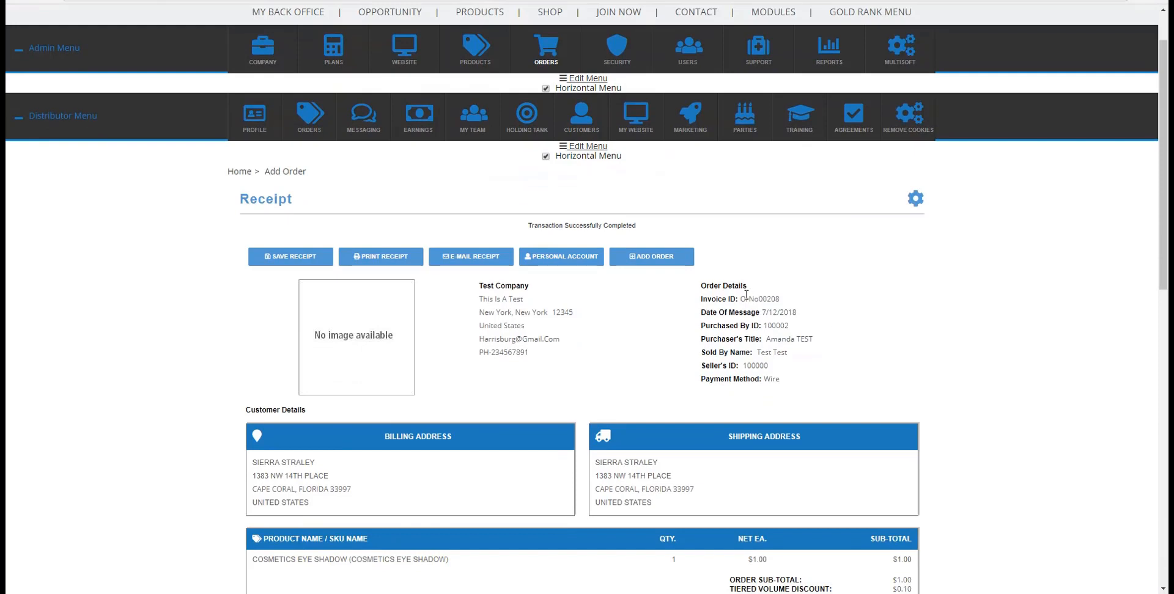
{"action": "left_click_drag", "start_coordinate": [741, 299], "coordinate": [795, 312]}
{"action": "scroll", "coordinate": [798, 312], "scroll_direction": "down", "scroll_amount": 2}
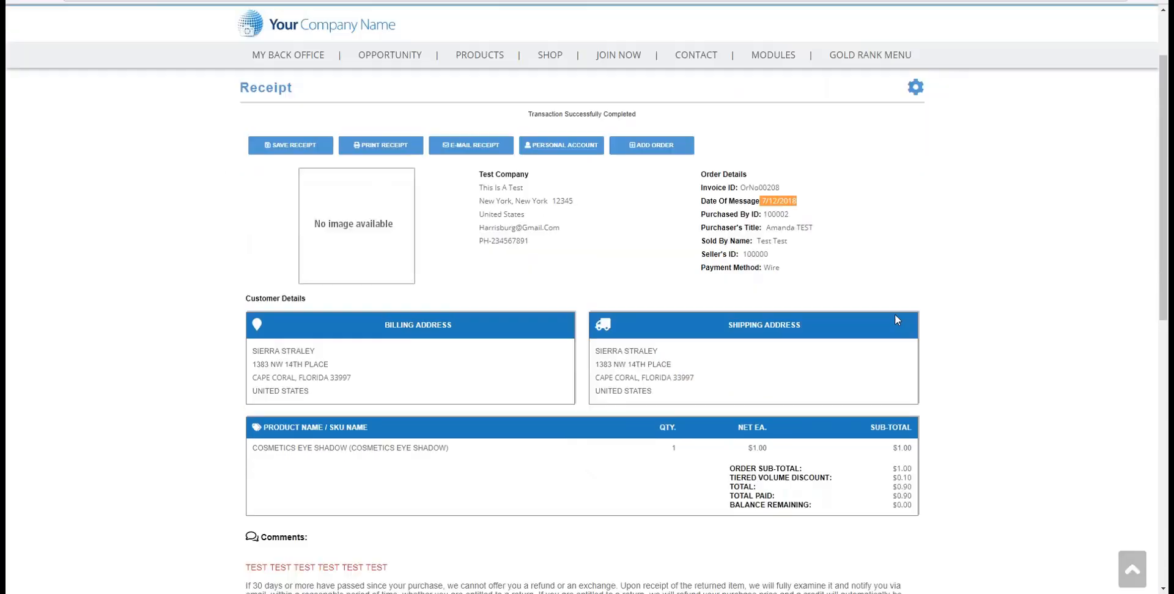
{"action": "left_click", "coordinate": [762, 184]}
{"action": "left_click_drag", "start_coordinate": [762, 184], "coordinate": [797, 187]}
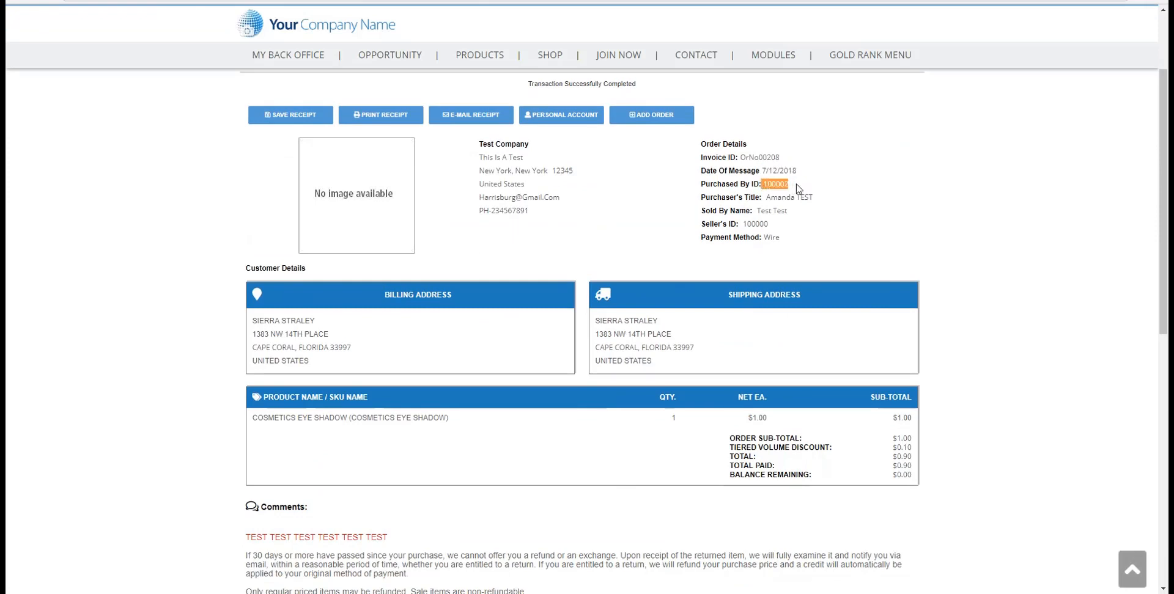
{"action": "left_click", "coordinate": [878, 195]}
{"action": "left_click_drag", "start_coordinate": [744, 223], "coordinate": [772, 226]}
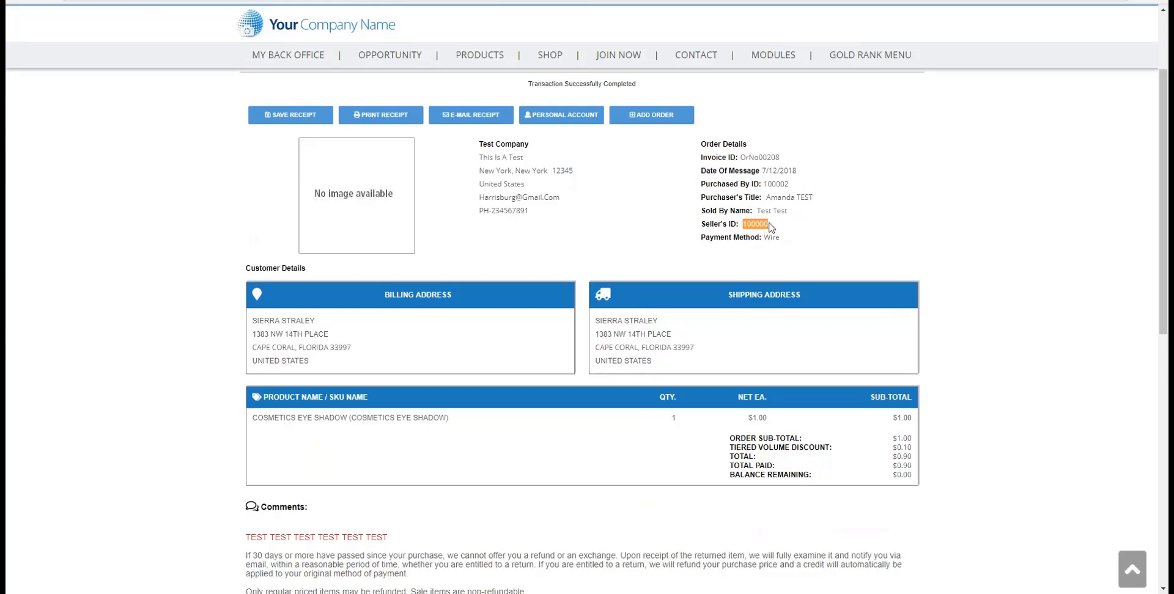
{"action": "left_click", "coordinate": [915, 245]}
{"action": "scroll", "coordinate": [1023, 301], "scroll_direction": "up", "scroll_amount": 3}
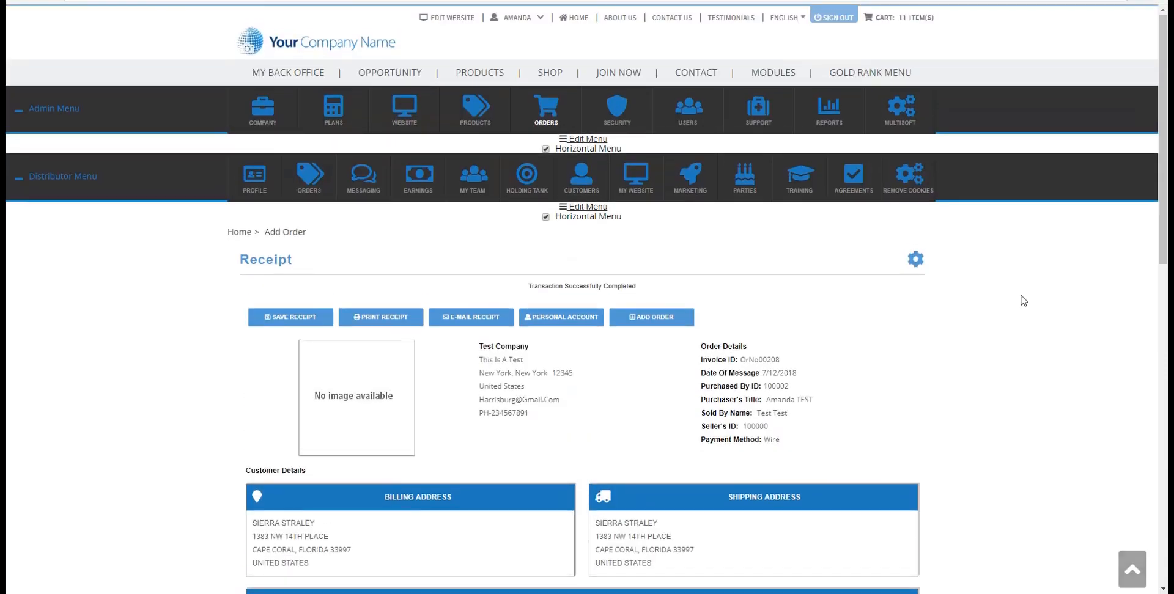
{"action": "scroll", "coordinate": [1021, 300], "scroll_direction": "down", "scroll_amount": 1}
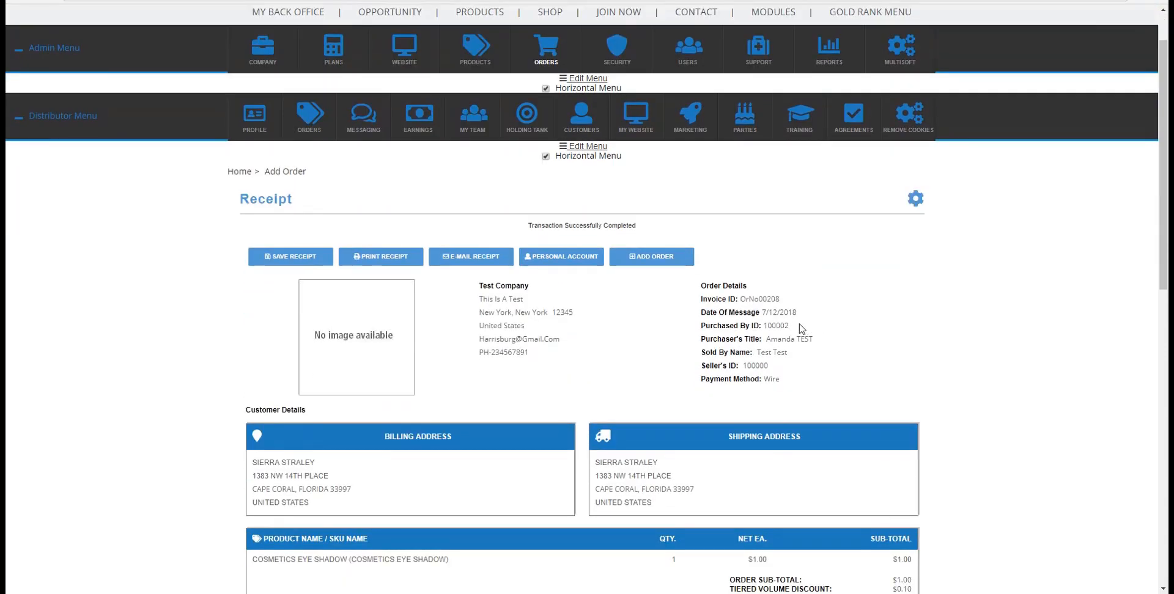
- Open the order search and bring up the most recent order, dated 7/12/2018, from the orders list
{"action": "left_click", "coordinate": [547, 52]}
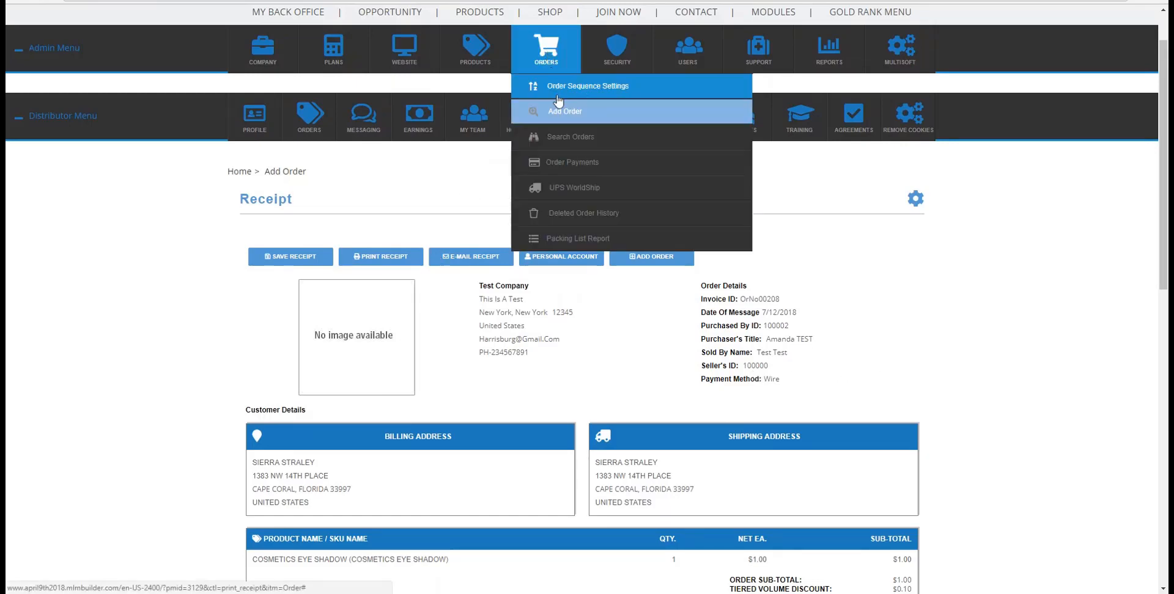
{"action": "left_click", "coordinate": [563, 139]}
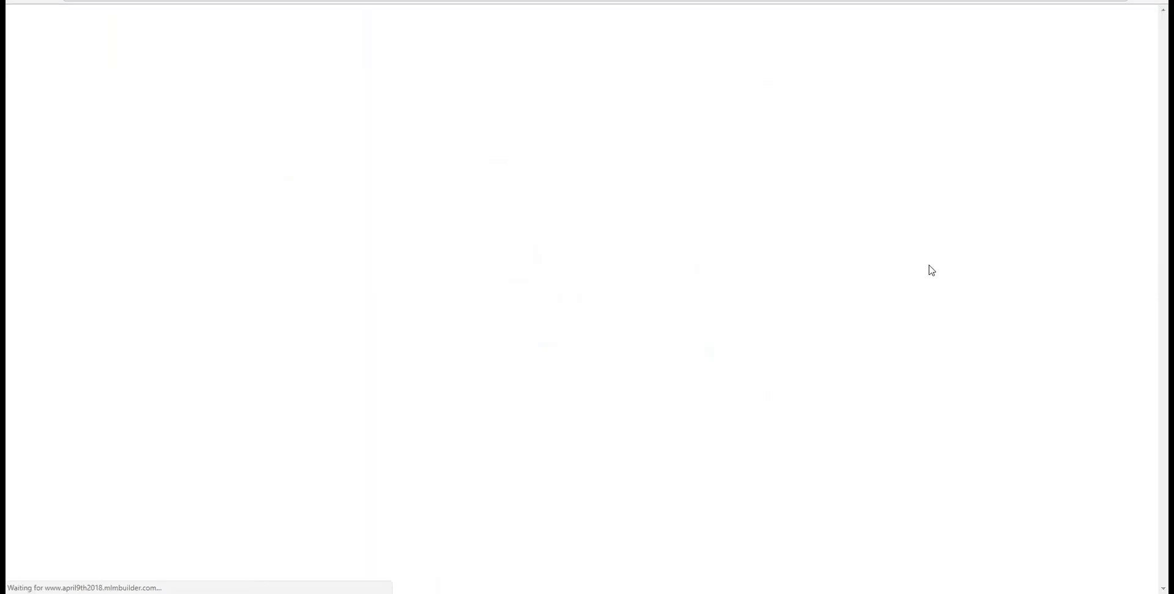
{"action": "scroll", "coordinate": [977, 286], "scroll_direction": "down", "scroll_amount": 2}
{"action": "scroll", "coordinate": [978, 286], "scroll_direction": "down", "scroll_amount": 5}
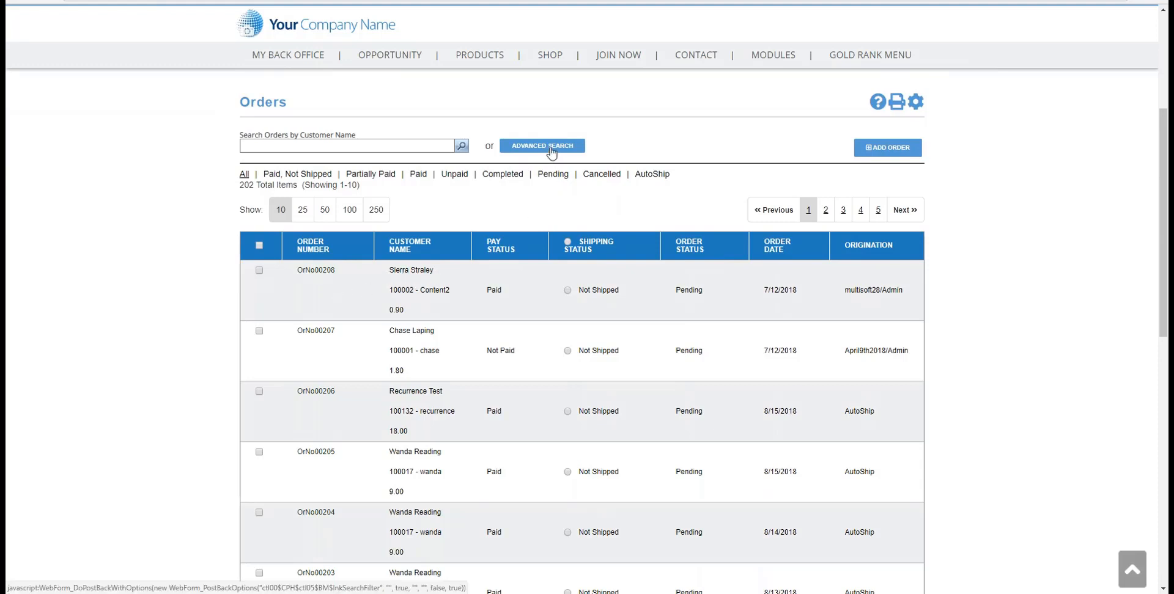
{"action": "left_click", "coordinate": [315, 275]}
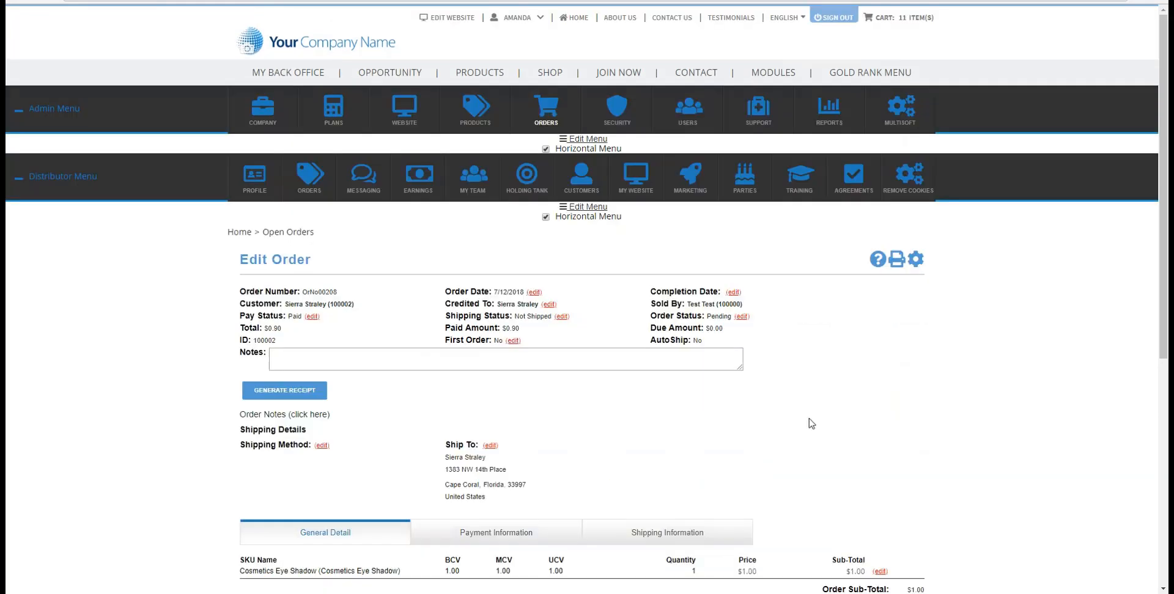
- Check the order date in the details of the opened order
{"action": "scroll", "coordinate": [812, 424], "scroll_direction": "down", "scroll_amount": 1}
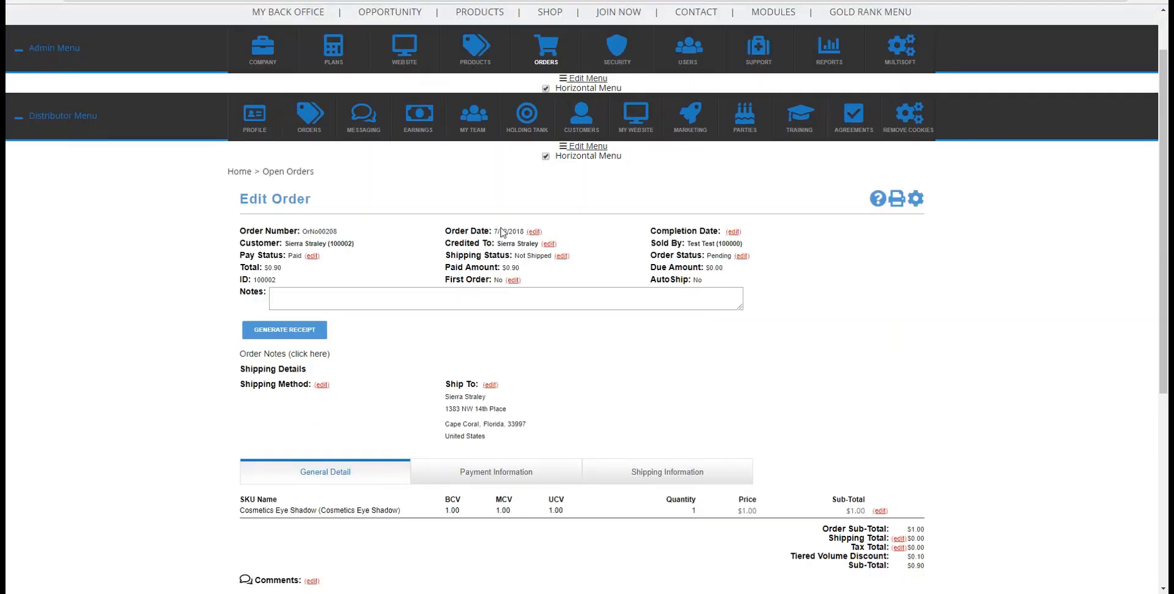
{"action": "left_click_drag", "start_coordinate": [494, 230], "coordinate": [521, 231]}
{"action": "left_click", "coordinate": [590, 340]}
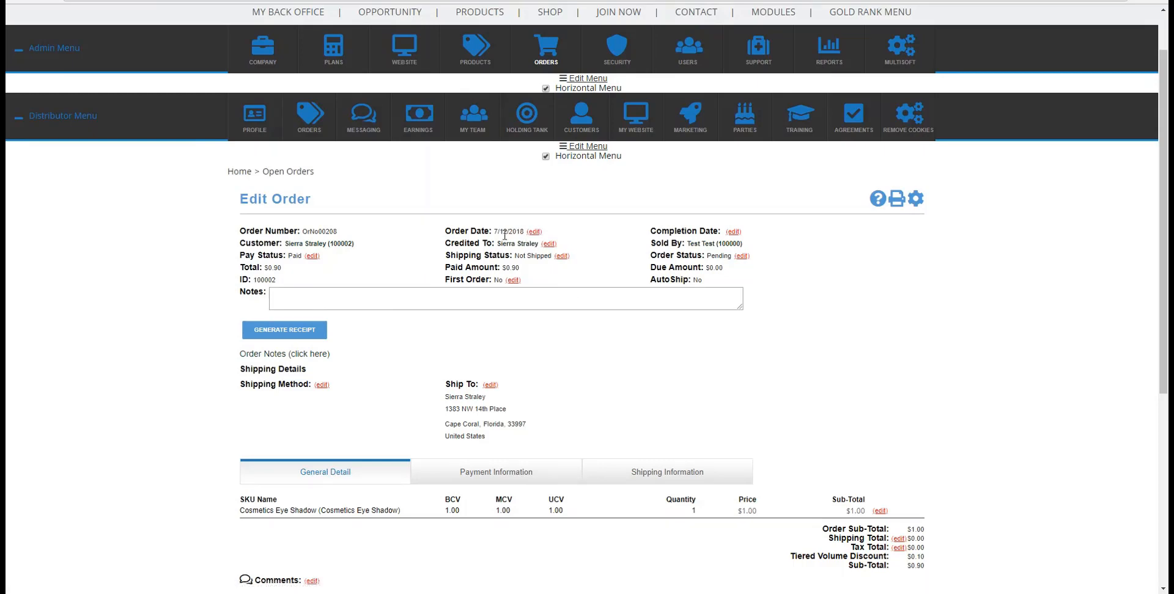
- Open the order's pay status for editing, review the available statuses and keep Paid selected
{"action": "left_click", "coordinate": [312, 256]}
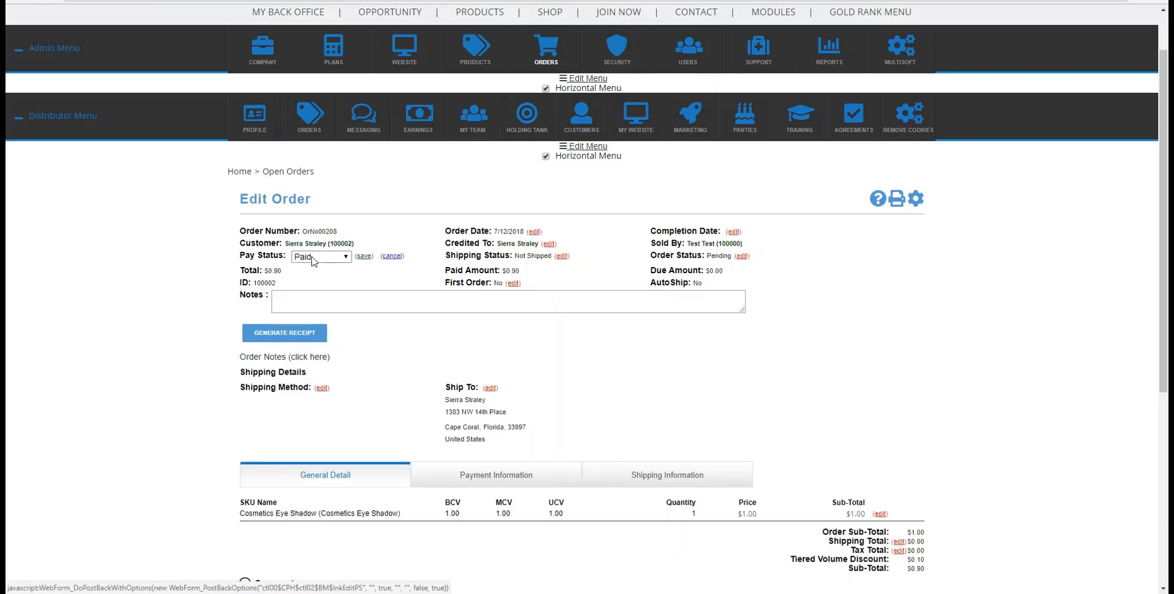
{"action": "left_click", "coordinate": [346, 258]}
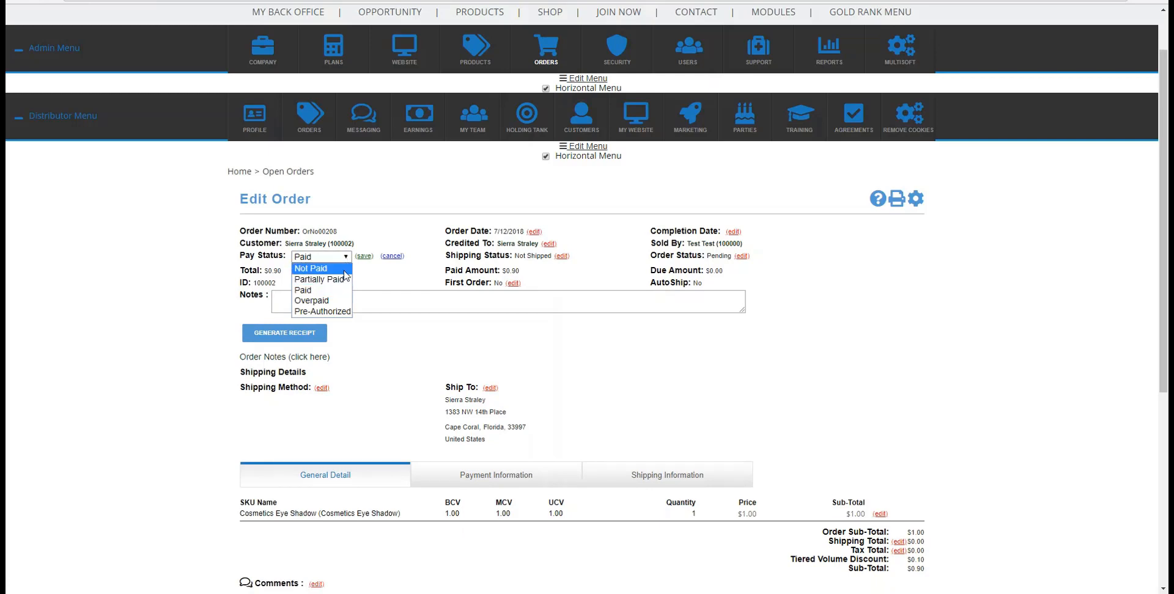
{"action": "left_click", "coordinate": [340, 291]}
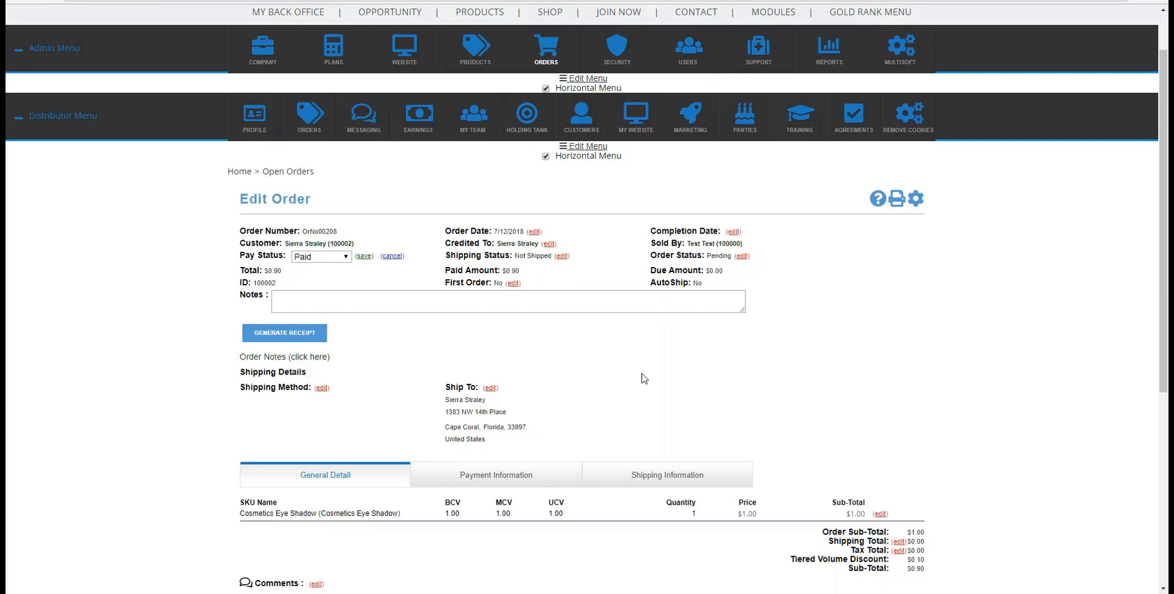
- Examine the BCV, MCV and UCV volumes of the Cosmetics Eye Shadow item in the order's general detail
{"action": "scroll", "coordinate": [644, 379], "scroll_direction": "down", "scroll_amount": 3}
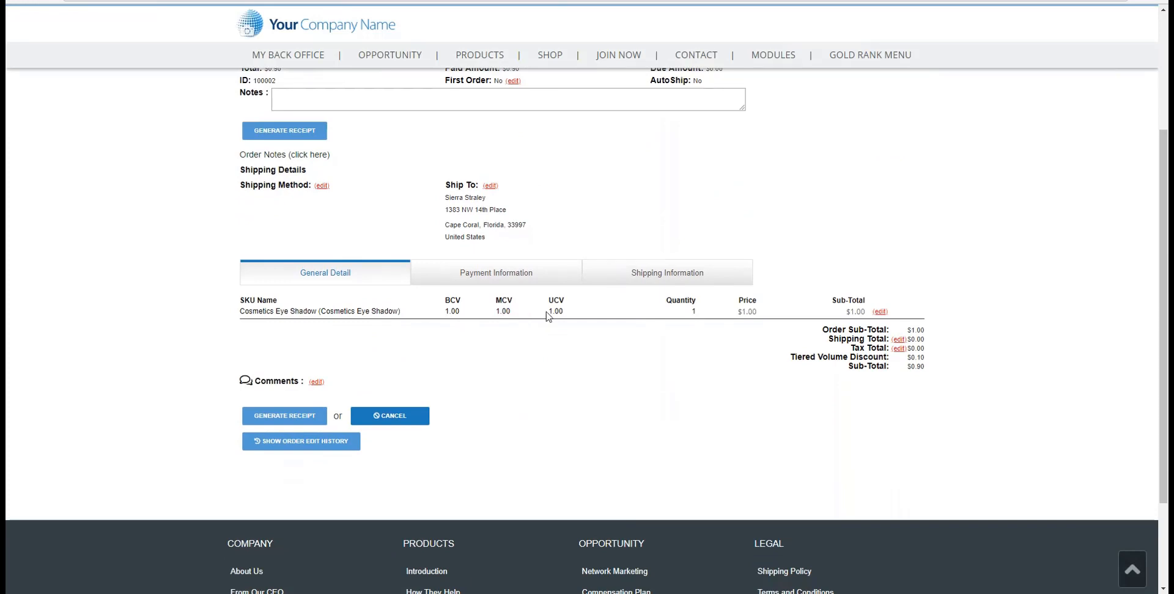
{"action": "left_click_drag", "start_coordinate": [570, 314], "coordinate": [548, 313]}
{"action": "left_click", "coordinate": [580, 363]}
{"action": "left_click", "coordinate": [628, 383]}
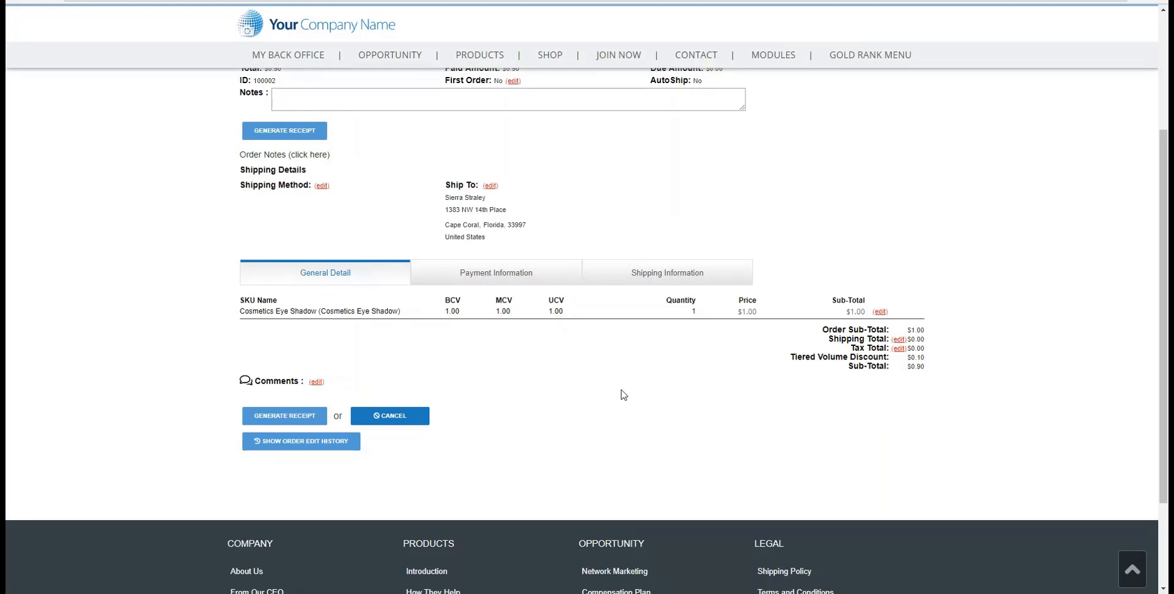
{"action": "scroll", "coordinate": [623, 395], "scroll_direction": "up", "scroll_amount": 5}
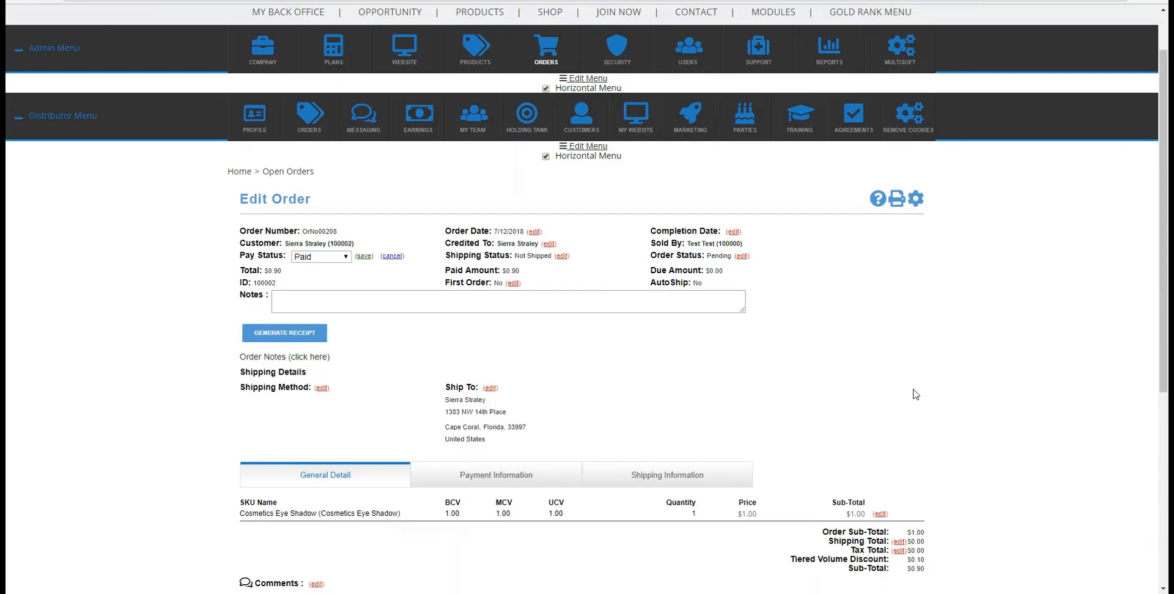
{"action": "scroll", "coordinate": [919, 393], "scroll_direction": "up", "scroll_amount": 1}
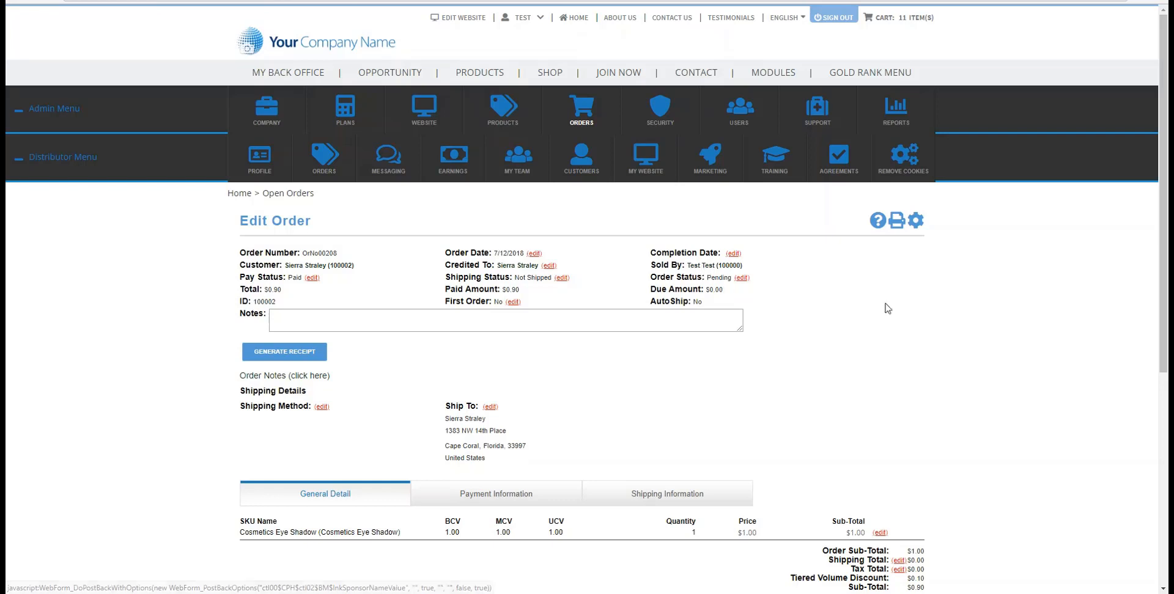
- Run the unilevel commission calculation and go on to view the calculated commissions
{"action": "mouse_move", "coordinate": [357, 125]}
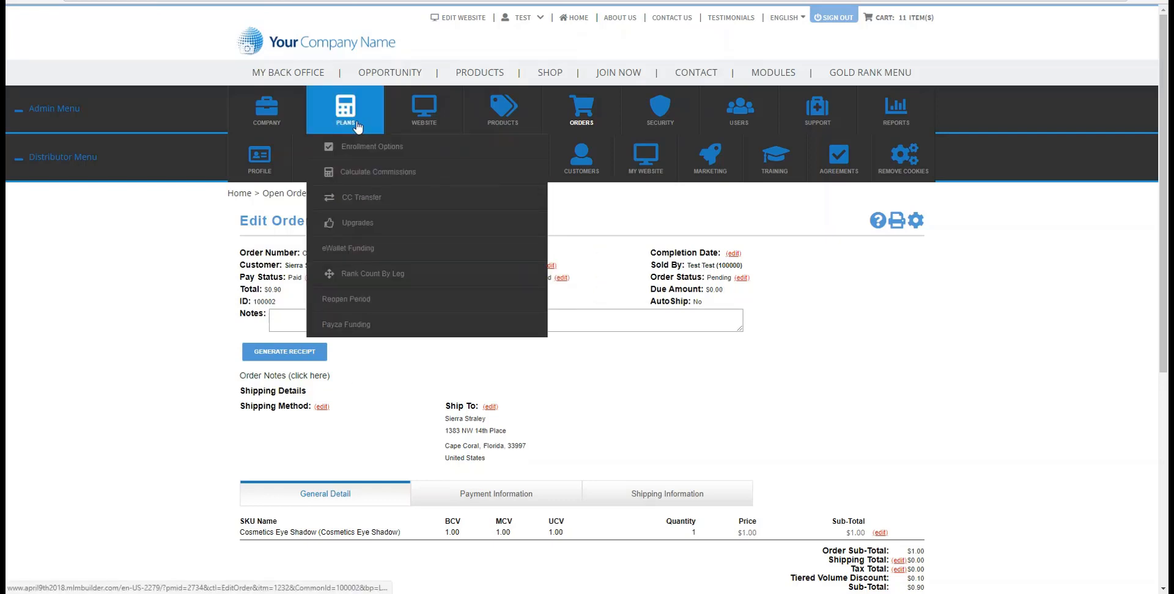
{"action": "left_click", "coordinate": [358, 173]}
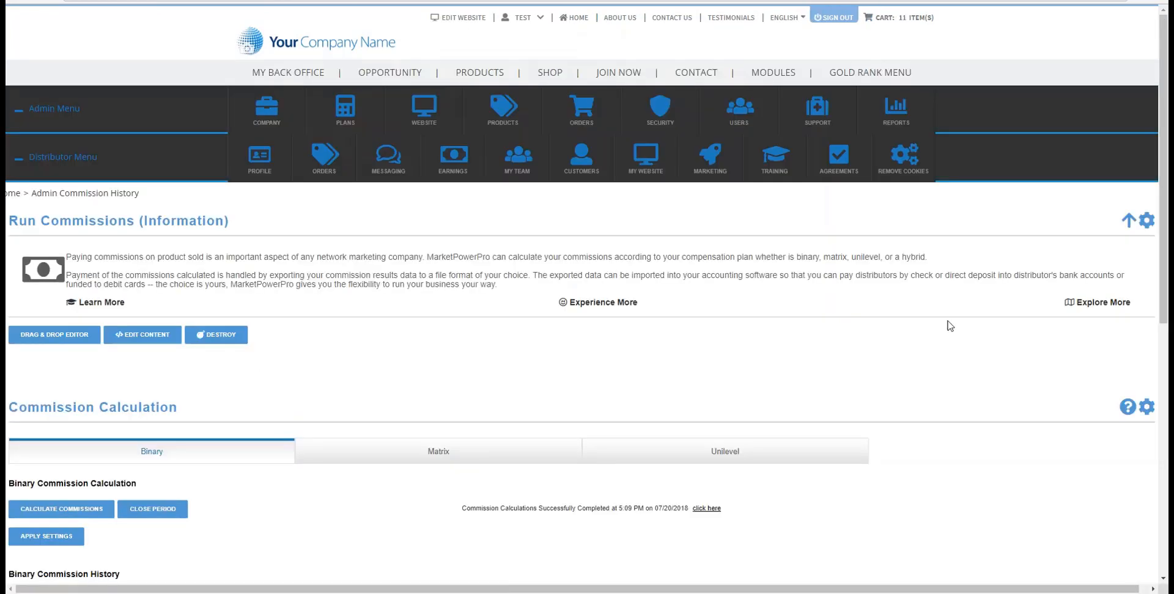
{"action": "scroll", "coordinate": [941, 327], "scroll_direction": "down", "scroll_amount": 1}
{"action": "left_click", "coordinate": [753, 397]}
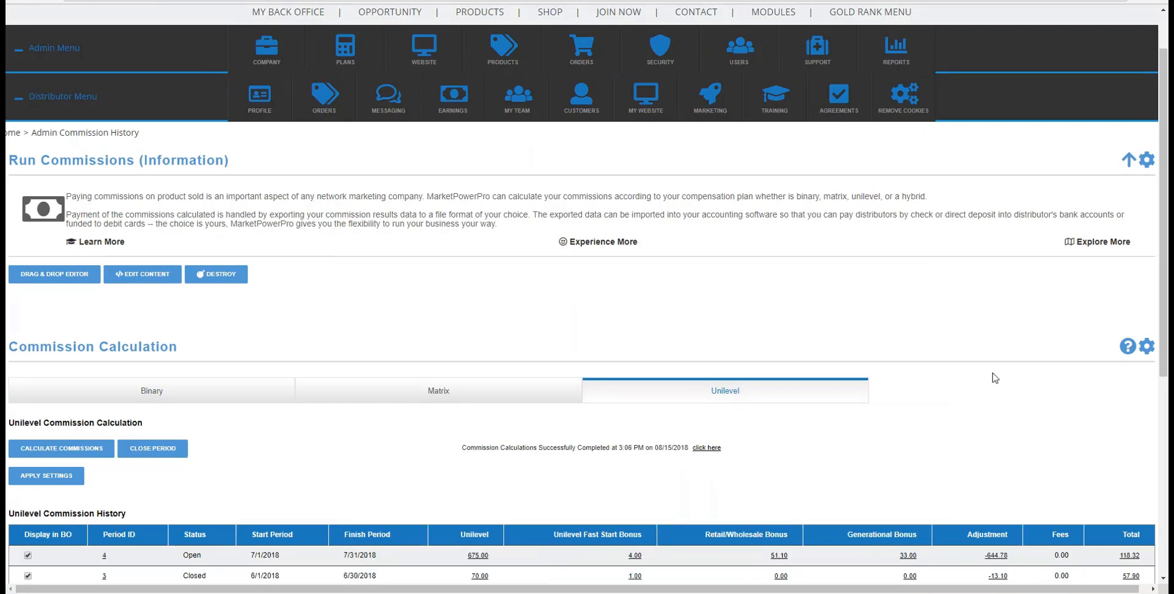
{"action": "scroll", "coordinate": [865, 375], "scroll_direction": "down", "scroll_amount": 5}
{"action": "left_click", "coordinate": [89, 196]}
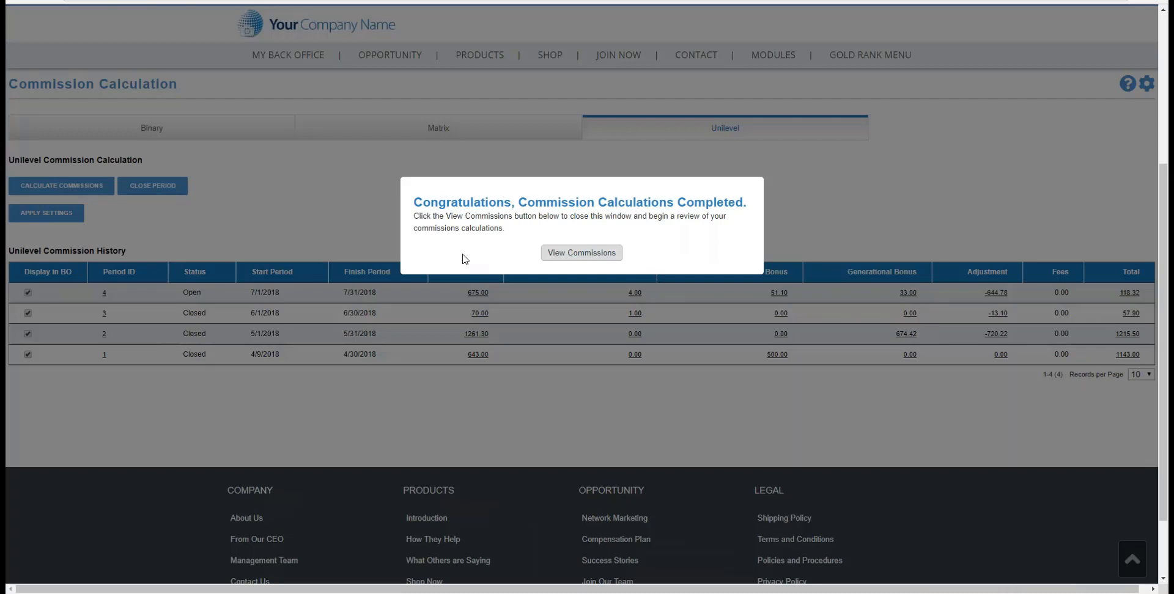
{"action": "left_click", "coordinate": [573, 256]}
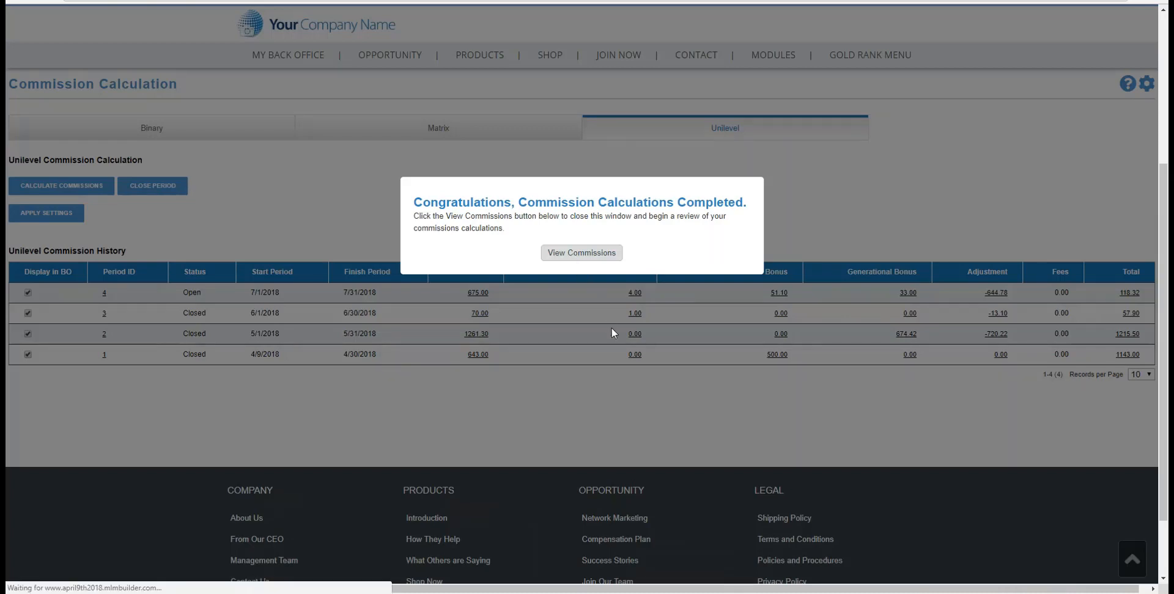
- Open the unilevel commission data for the 7/1/2018 - 7/31/2018 period and the first listed distributor's commission summary
{"action": "scroll", "coordinate": [819, 383], "scroll_direction": "down", "scroll_amount": 4}
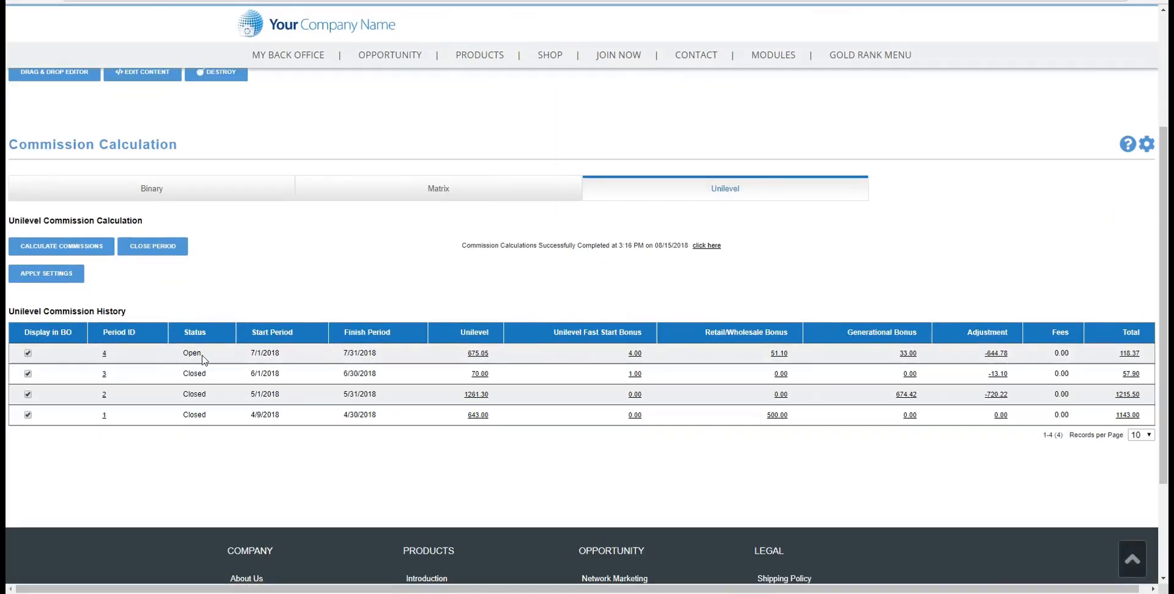
{"action": "left_click_drag", "start_coordinate": [196, 352], "coordinate": [182, 353]}
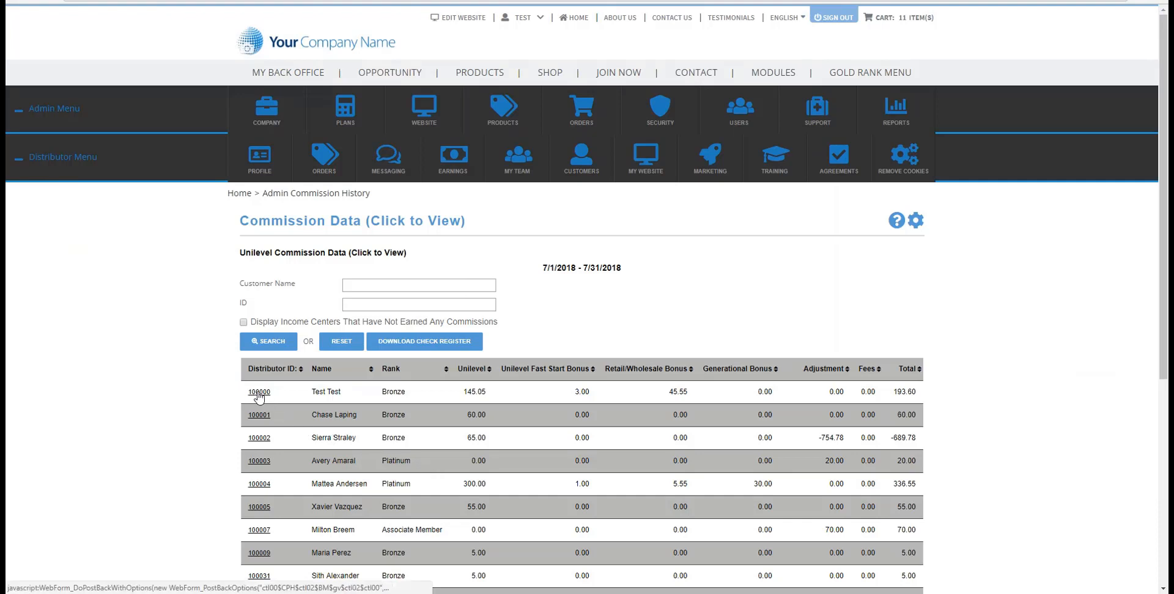
{"action": "left_click", "coordinate": [260, 393]}
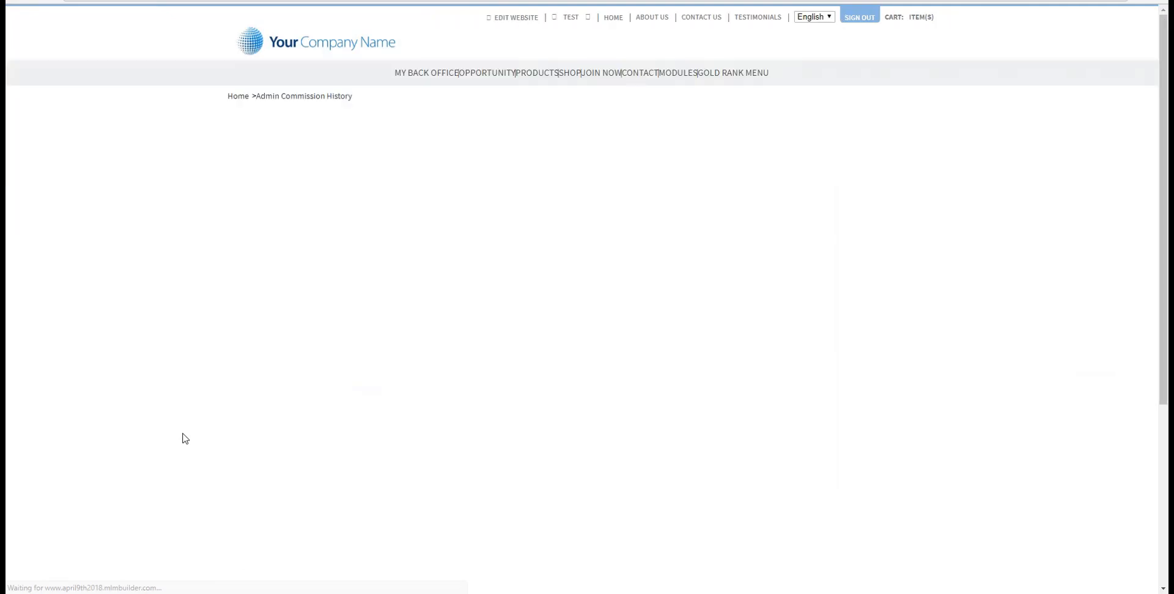
- Examine the volume, percentage and total of the level 1 distributor from Test Company in the unilevel breakdown
{"action": "scroll", "coordinate": [215, 406], "scroll_direction": "down", "scroll_amount": 1}
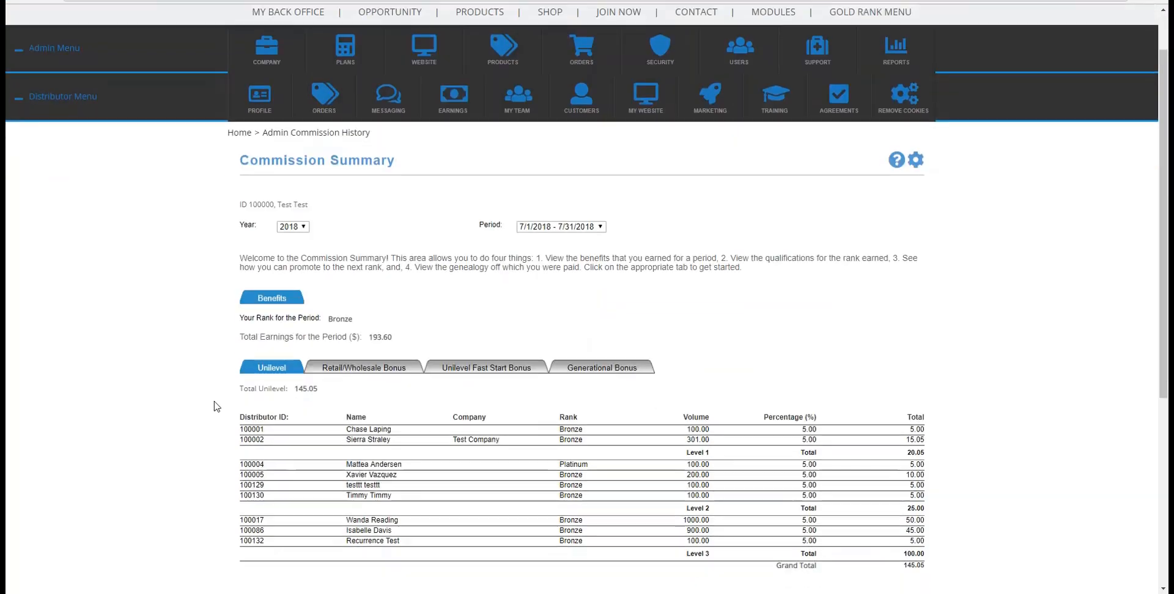
{"action": "scroll", "coordinate": [215, 433], "scroll_direction": "down", "scroll_amount": 3}
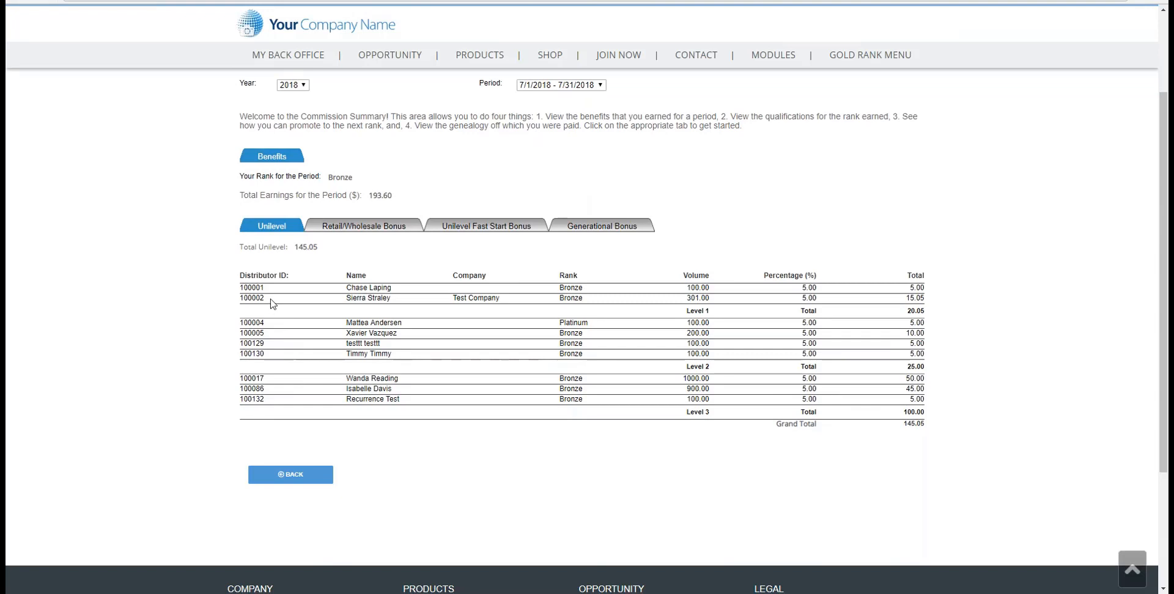
{"action": "left_click_drag", "start_coordinate": [266, 299], "coordinate": [240, 299]}
{"action": "left_click_drag", "start_coordinate": [687, 301], "coordinate": [711, 301]}
{"action": "left_click", "coordinate": [819, 299]}
{"action": "left_click_drag", "start_coordinate": [815, 298], "coordinate": [804, 298]}
{"action": "left_click", "coordinate": [921, 299]}
- Find the Test Company distributor in the users list, open that user's record and show its order history
{"action": "scroll", "coordinate": [973, 333], "scroll_direction": "up", "scroll_amount": 4}
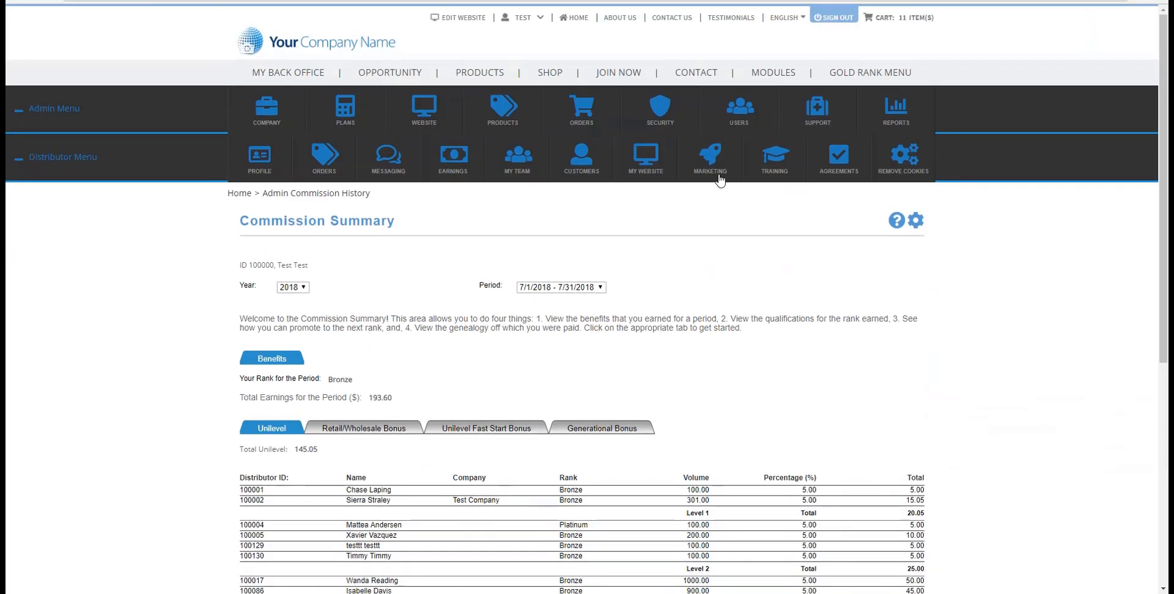
{"action": "mouse_move", "coordinate": [740, 113]}
{"action": "left_click", "coordinate": [745, 153]}
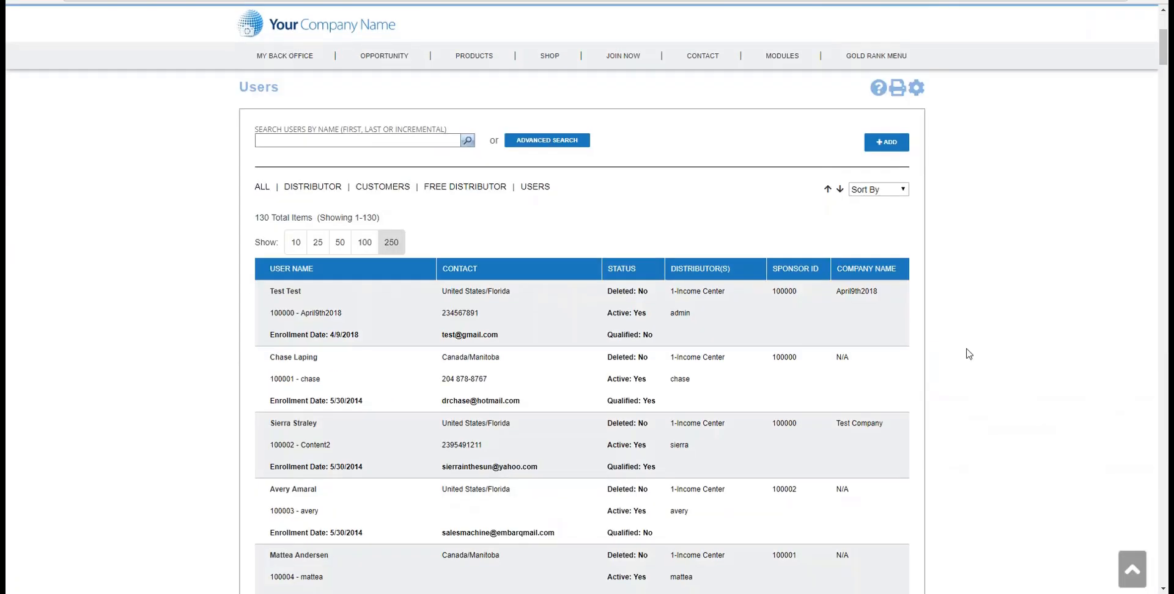
{"action": "scroll", "coordinate": [894, 380], "scroll_direction": "down", "scroll_amount": 1}
{"action": "mouse_move", "coordinate": [301, 367]}
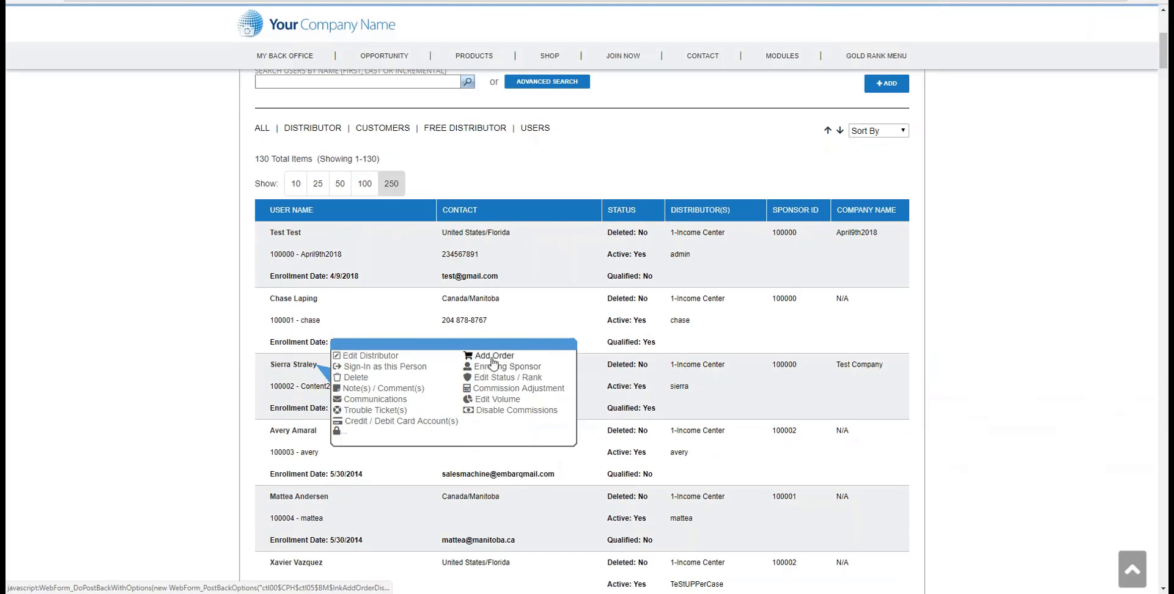
{"action": "left_click", "coordinate": [299, 369]}
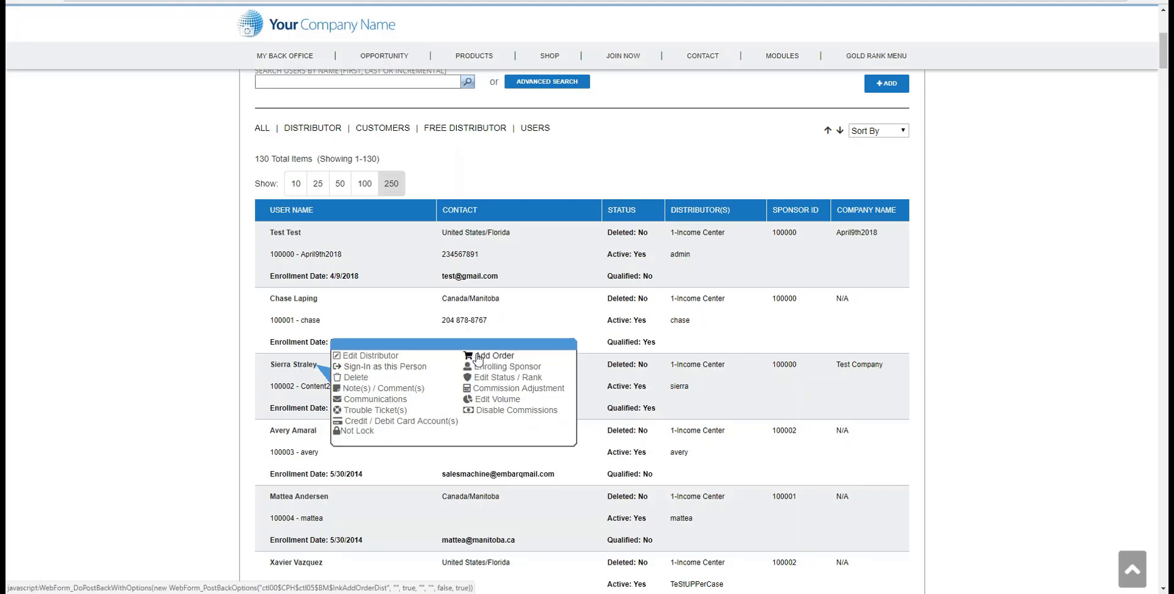
{"action": "left_click", "coordinate": [299, 373]}
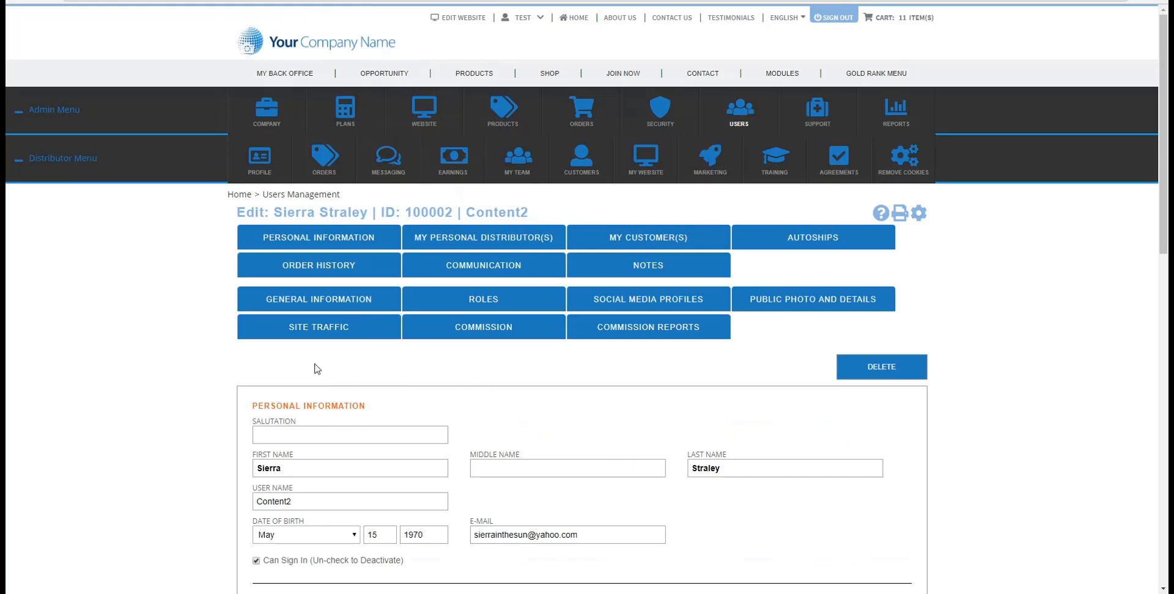
{"action": "left_click", "coordinate": [317, 271]}
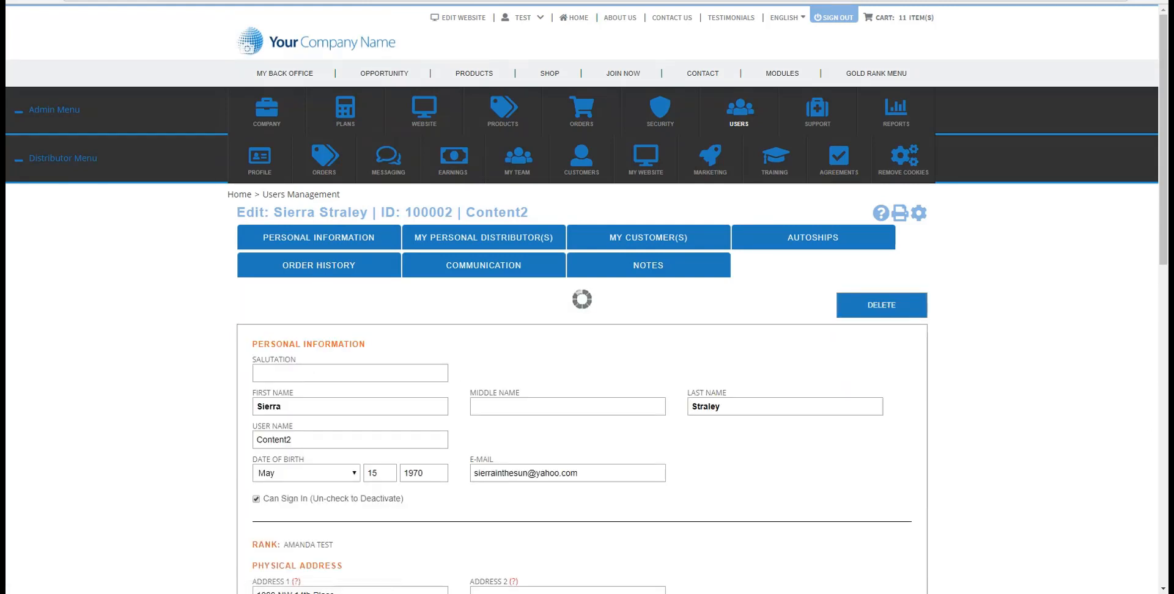
- Examine the order dates and pay statuses in the distributor's order history
{"action": "scroll", "coordinate": [1009, 431], "scroll_direction": "down", "scroll_amount": 3}
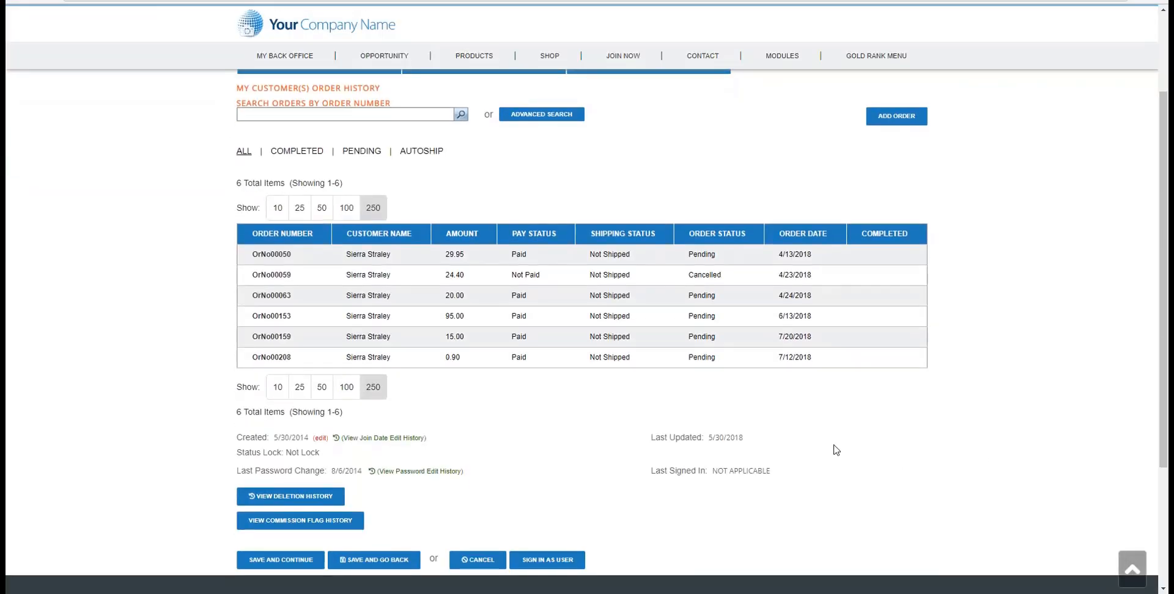
{"action": "left_click_drag", "start_coordinate": [775, 256], "coordinate": [816, 260]}
{"action": "left_click_drag", "start_coordinate": [511, 275], "coordinate": [541, 275]}
{"action": "left_click_drag", "start_coordinate": [780, 276], "coordinate": [820, 281]}
{"action": "left_click", "coordinate": [1017, 371]}
{"action": "scroll", "coordinate": [983, 388], "scroll_direction": "down", "scroll_amount": 1}
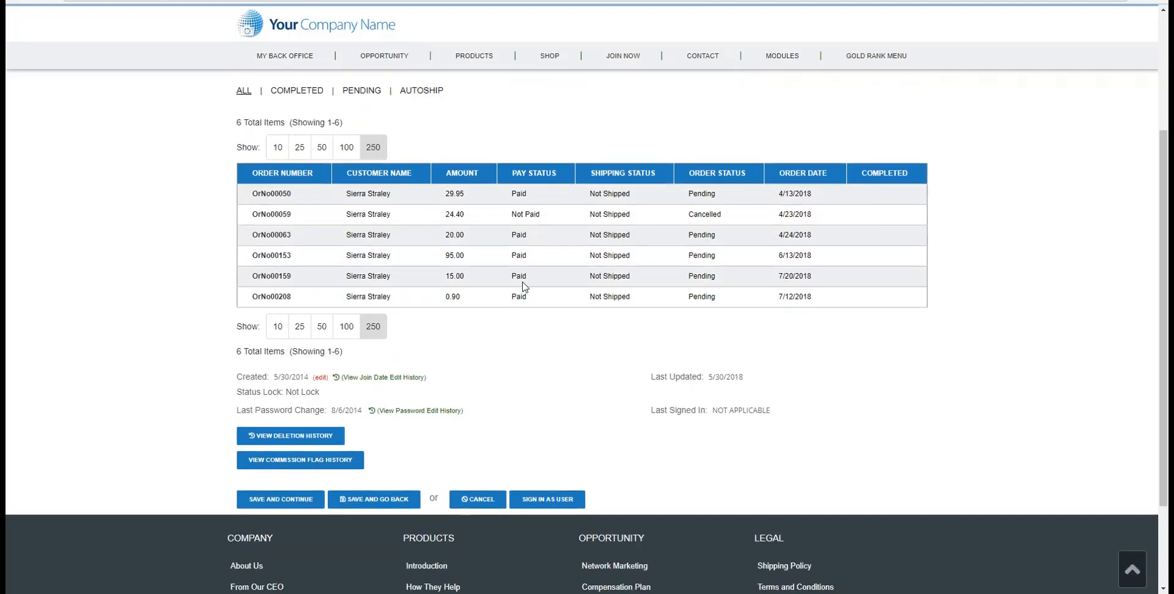
- Set the 7/20/2018 order's pay status to Not Paid with the note "do not want this to pay out" followed by a row of periods, and save
{"action": "left_click", "coordinate": [275, 278]}
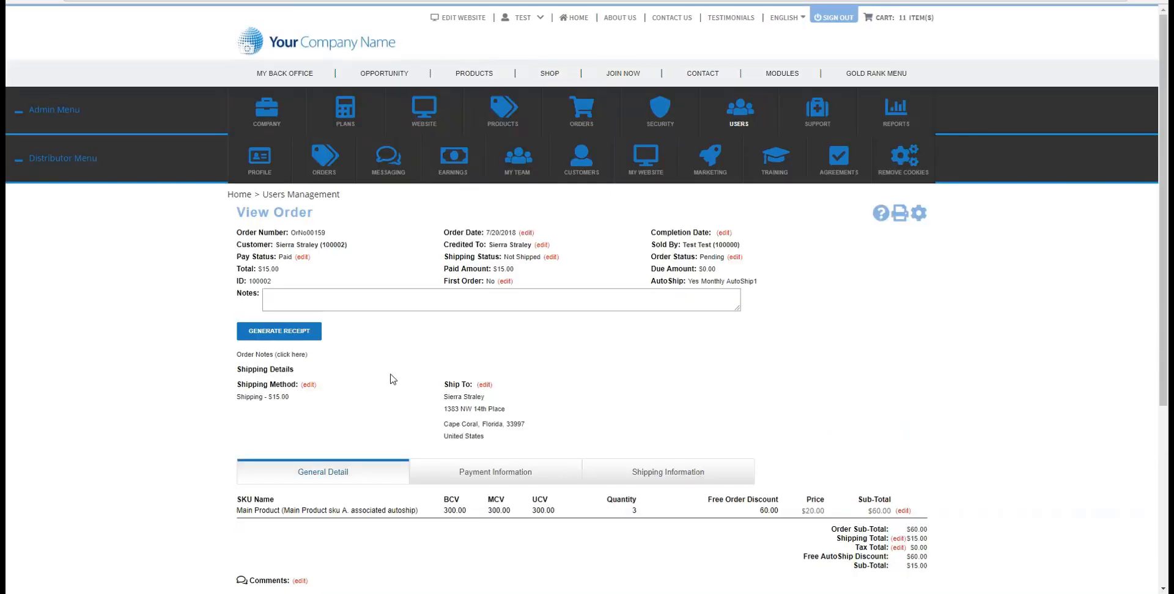
{"action": "left_click", "coordinate": [303, 258]}
{"action": "left_click", "coordinate": [336, 259]}
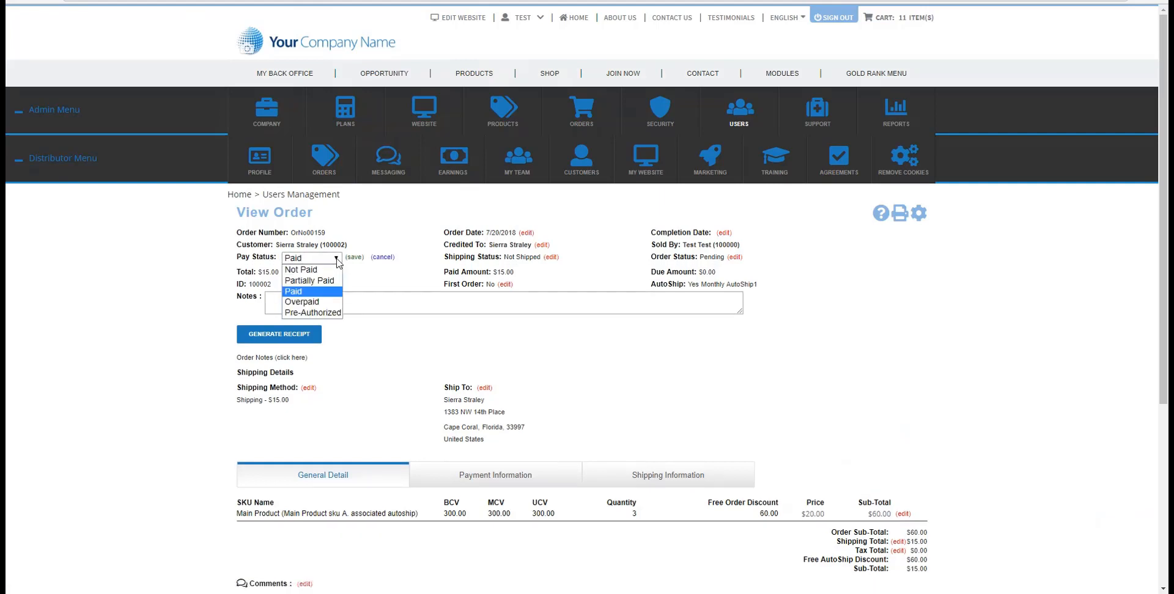
{"action": "left_click", "coordinate": [336, 269]}
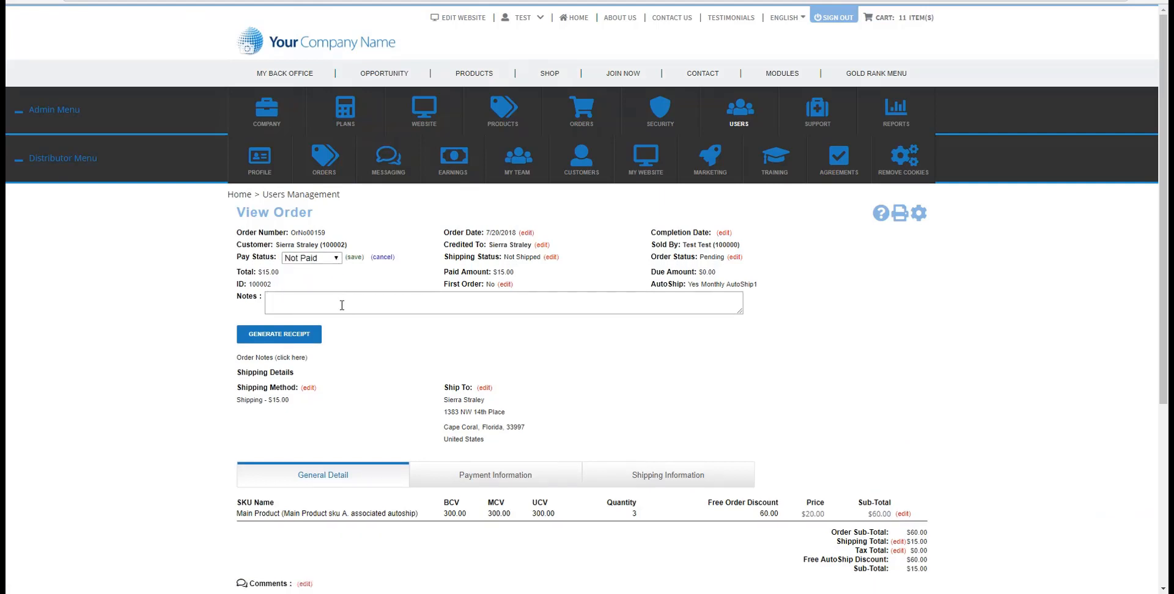
{"action": "left_click", "coordinate": [342, 305]}
{"action": "type", "text": "do not want this to pay out.............................."}
{"action": "left_click", "coordinate": [355, 257]}
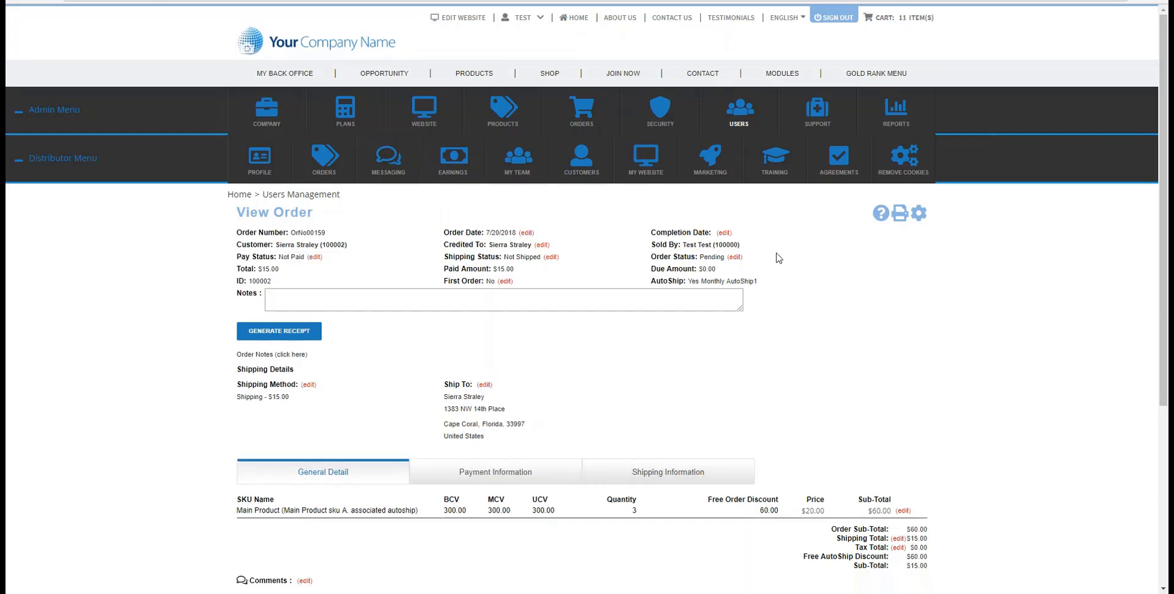
- Start an administrative order, search the customers by the Test Company distributor's first name and select that customer
{"action": "mouse_move", "coordinate": [581, 120]}
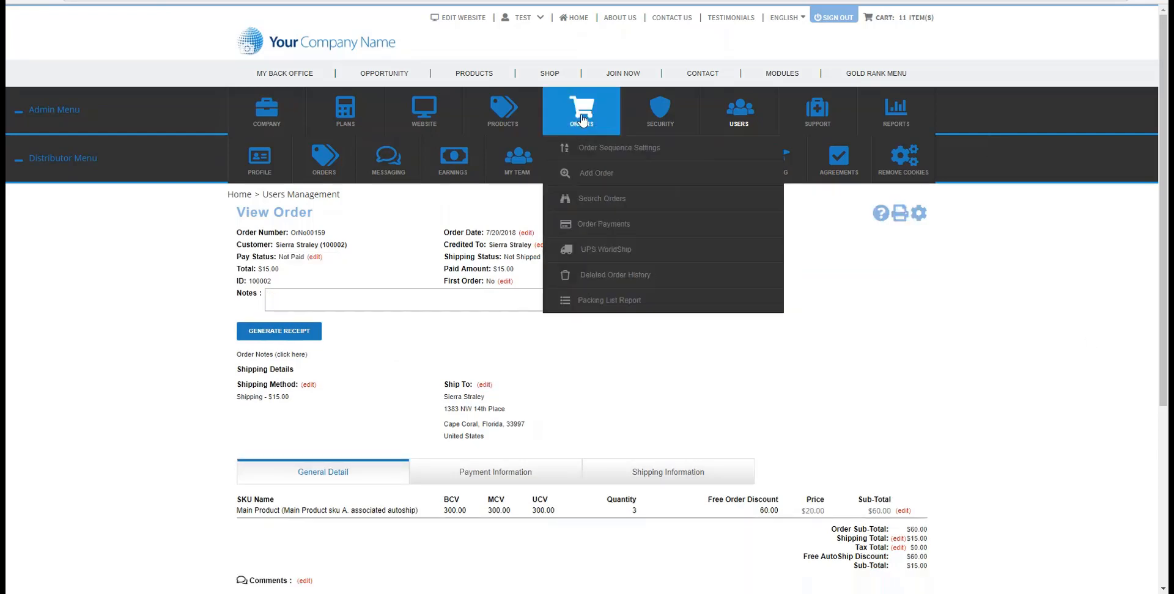
{"action": "left_click", "coordinate": [594, 174]}
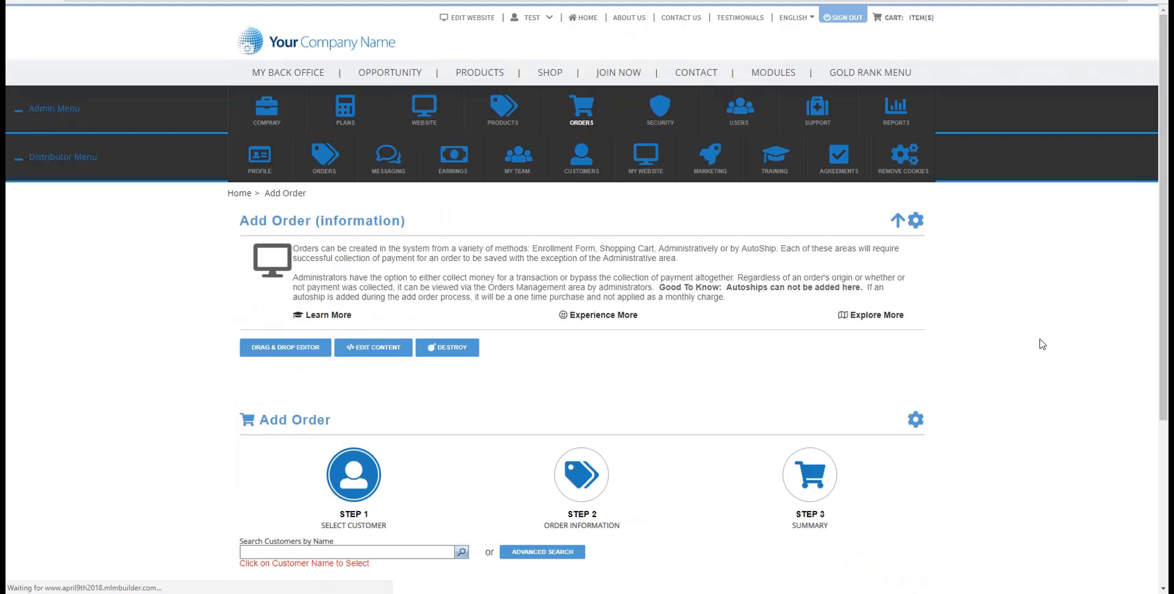
{"action": "scroll", "coordinate": [1039, 344], "scroll_direction": "down", "scroll_amount": 3}
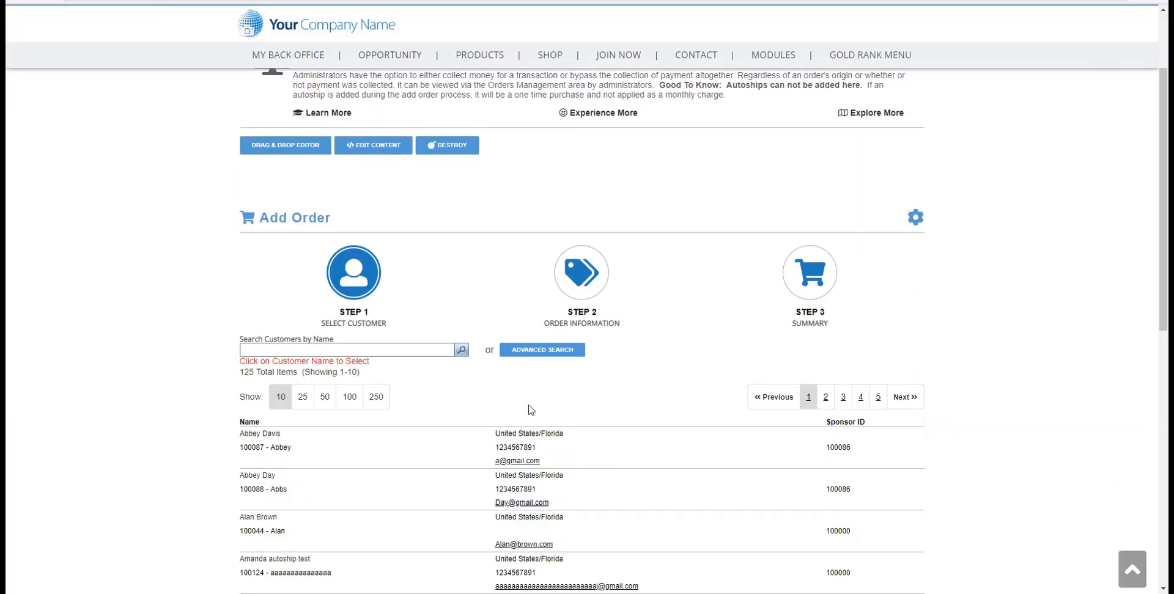
{"action": "left_click", "coordinate": [384, 350]}
{"action": "type", "text": "sierra"}
{"action": "left_click", "coordinate": [461, 353]}
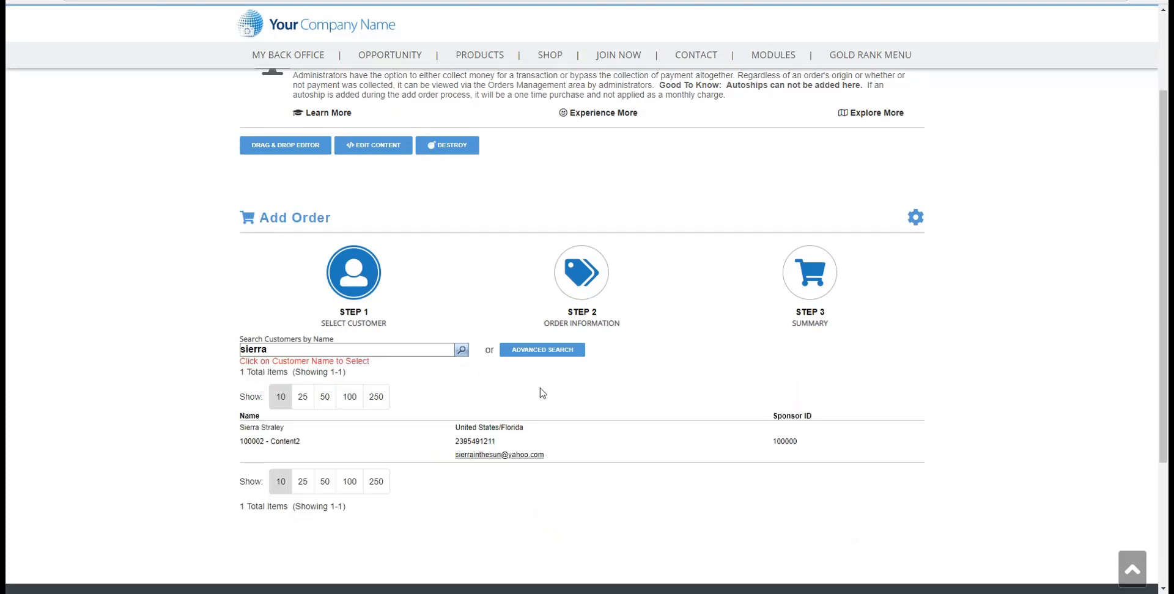
{"action": "left_click", "coordinate": [269, 430]}
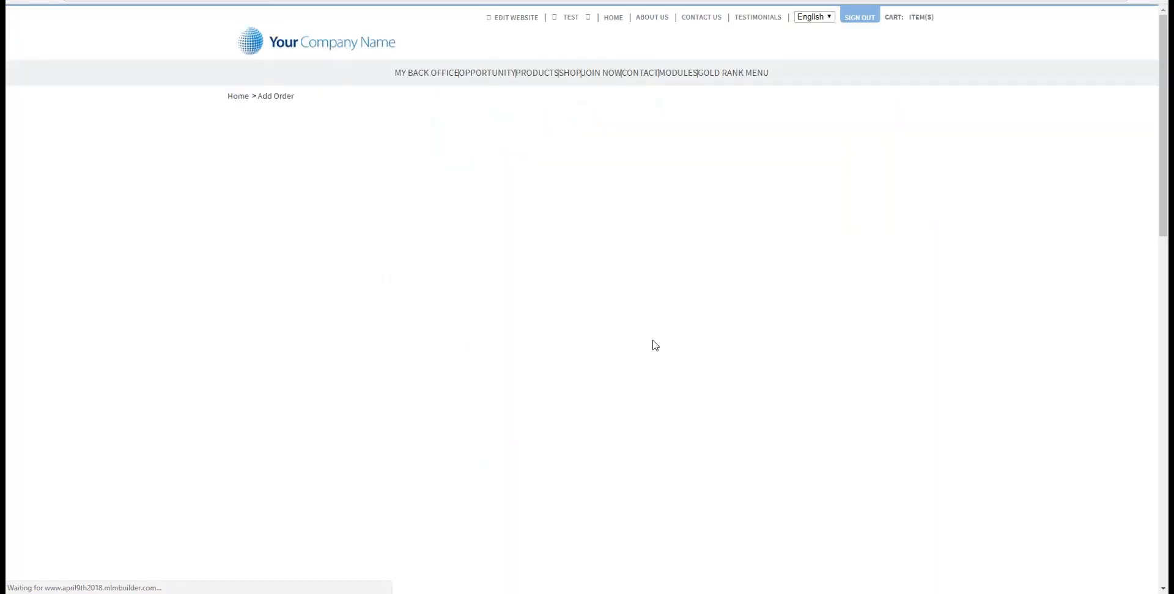
- Examine the order's date field, open its date calendar and close it without choosing another date
{"action": "scroll", "coordinate": [463, 411], "scroll_direction": "down", "scroll_amount": 1}
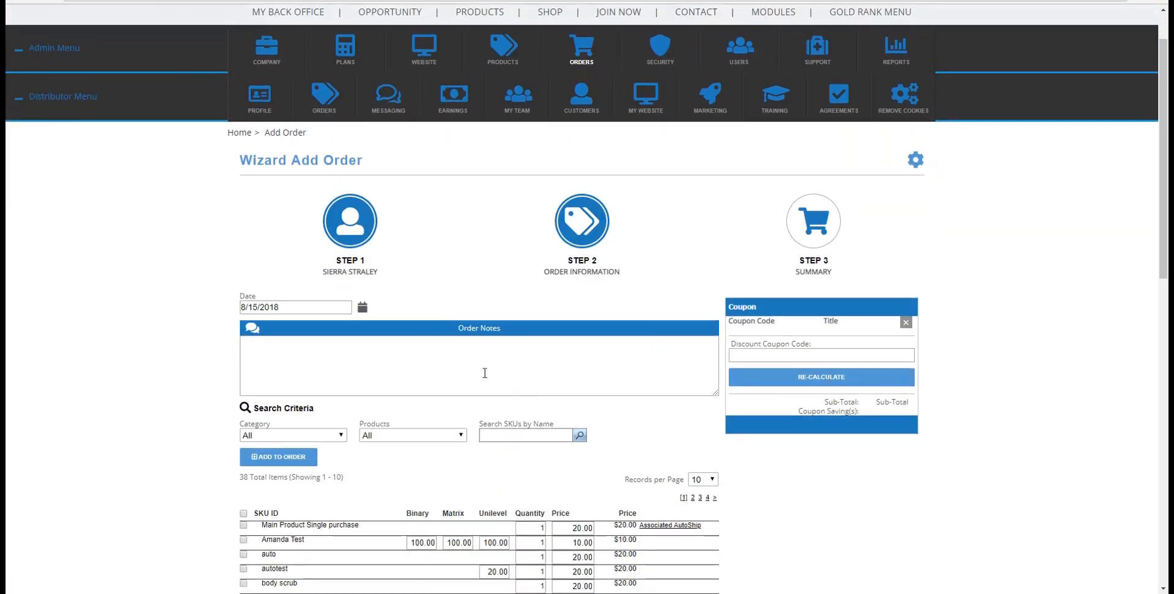
{"action": "scroll", "coordinate": [498, 372], "scroll_direction": "down", "scroll_amount": 2}
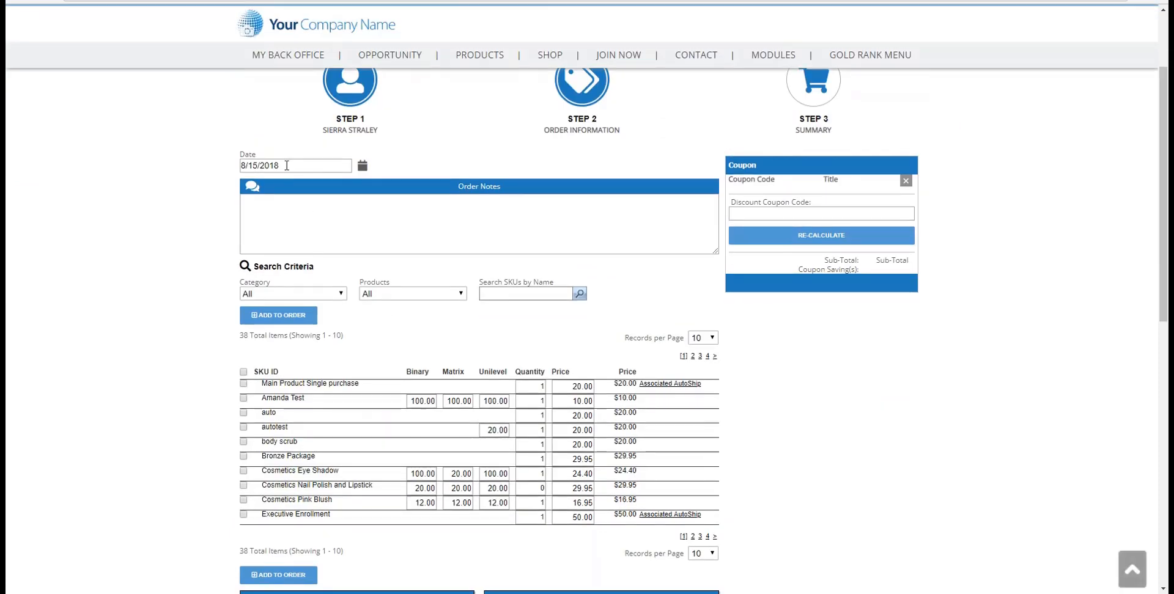
{"action": "left_click", "coordinate": [290, 165]}
{"action": "left_click", "coordinate": [437, 188]}
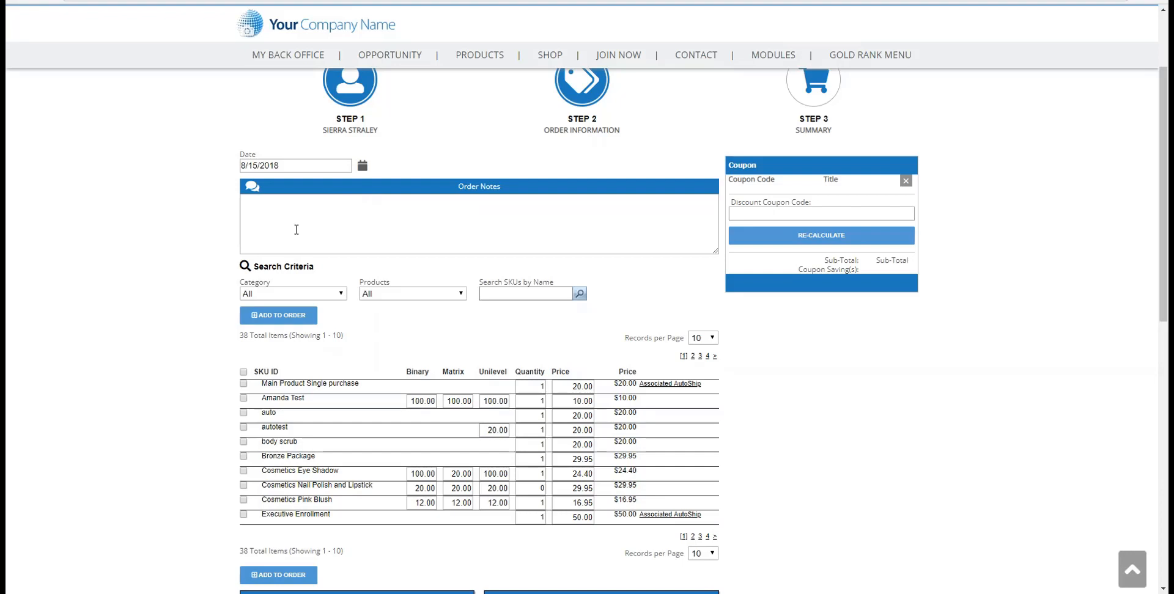
{"action": "left_click", "coordinate": [362, 167]}
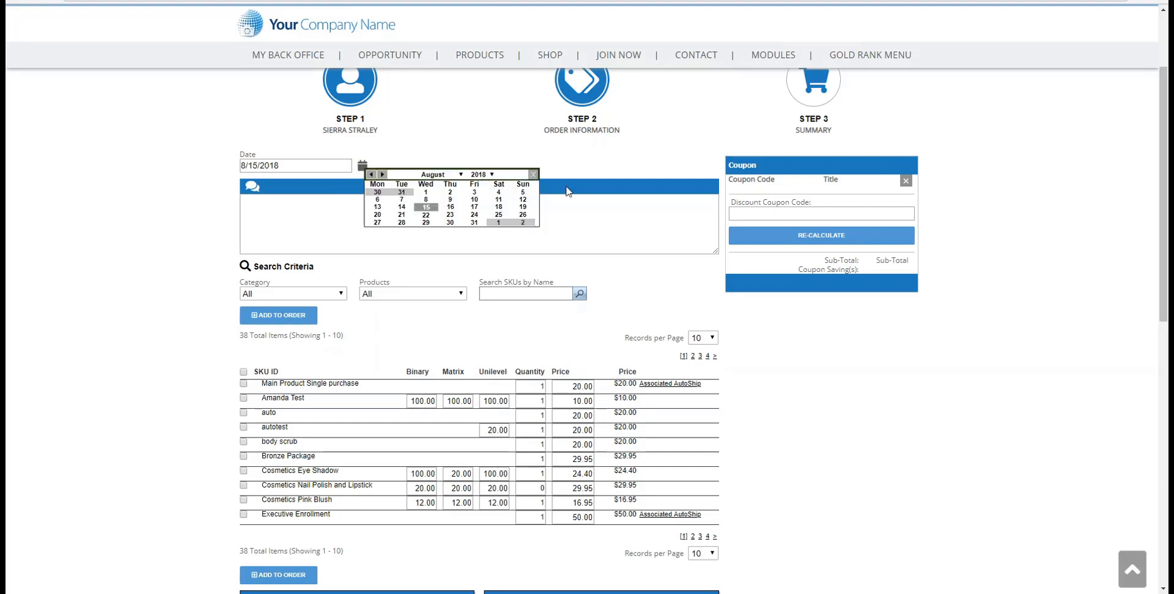
{"action": "left_click", "coordinate": [534, 175]}
- Return to the users list, open the Test Company distributor's record and show its order history
{"action": "scroll", "coordinate": [1075, 325], "scroll_direction": "up", "scroll_amount": 4}
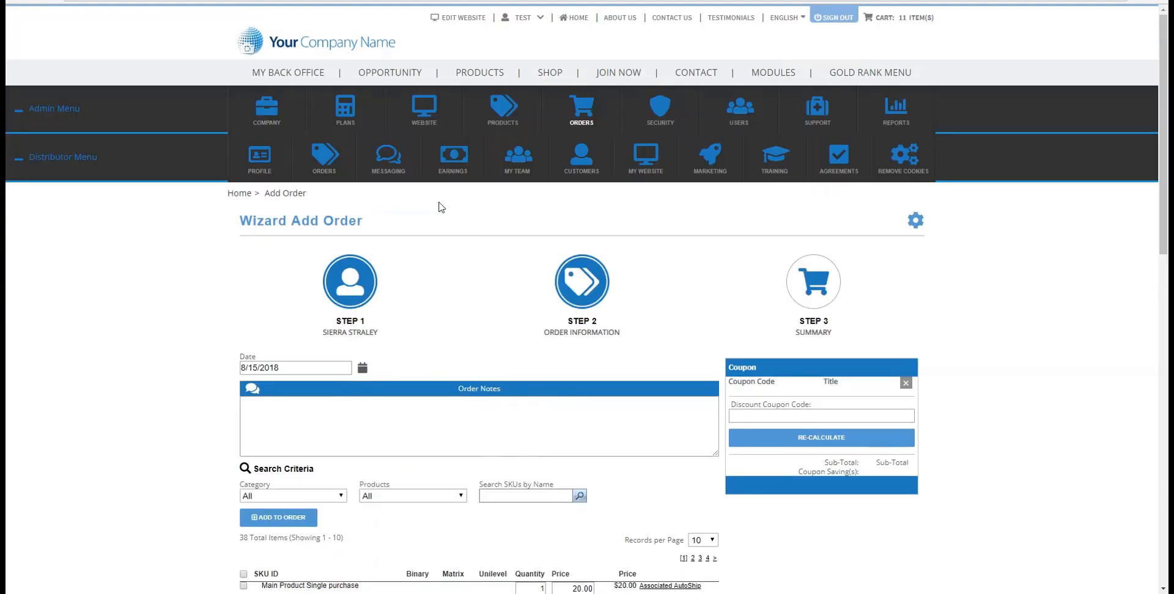
{"action": "mouse_move", "coordinate": [647, 169]}
{"action": "mouse_move", "coordinate": [743, 121]}
{"action": "left_click", "coordinate": [753, 150]}
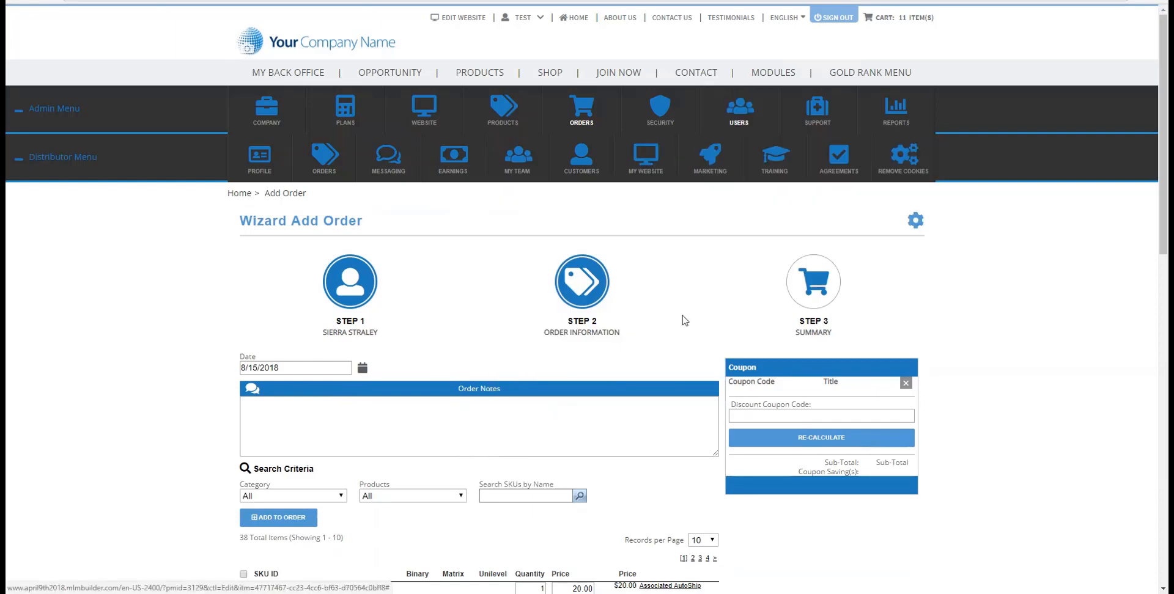
{"action": "scroll", "coordinate": [782, 383], "scroll_direction": "down", "scroll_amount": 5}
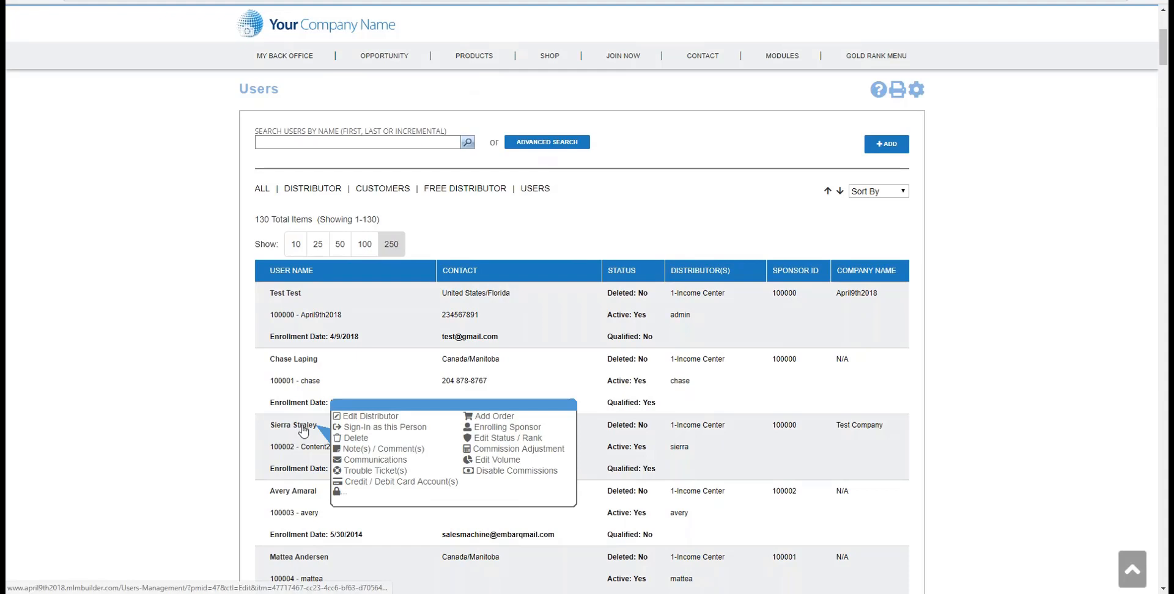
{"action": "left_click", "coordinate": [302, 428]}
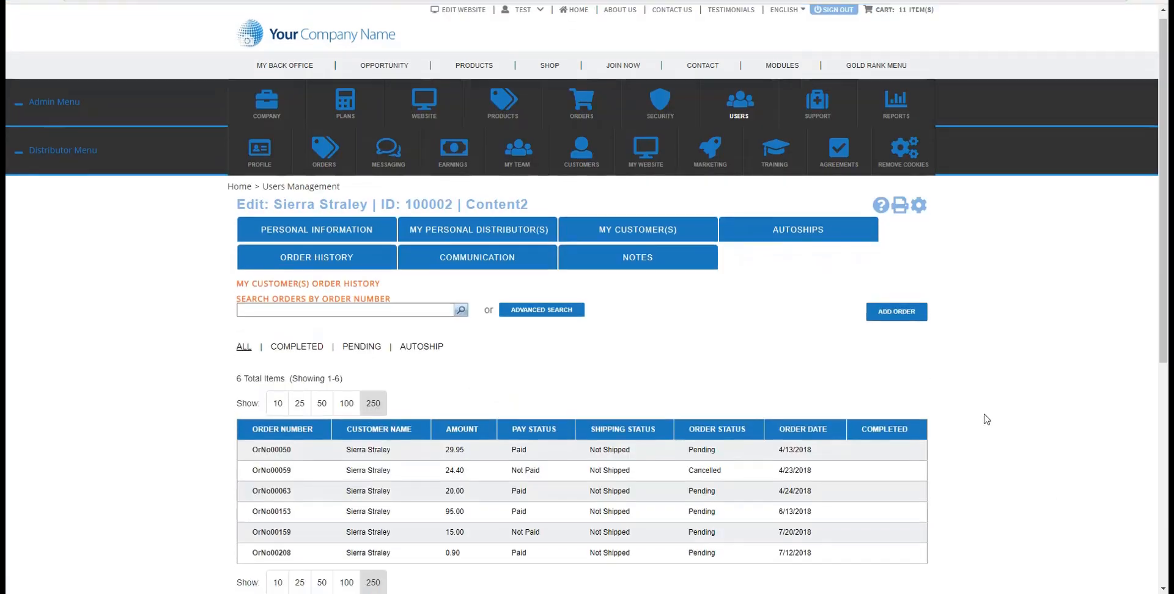
{"action": "scroll", "coordinate": [518, 466], "scroll_direction": "down", "scroll_amount": 1}
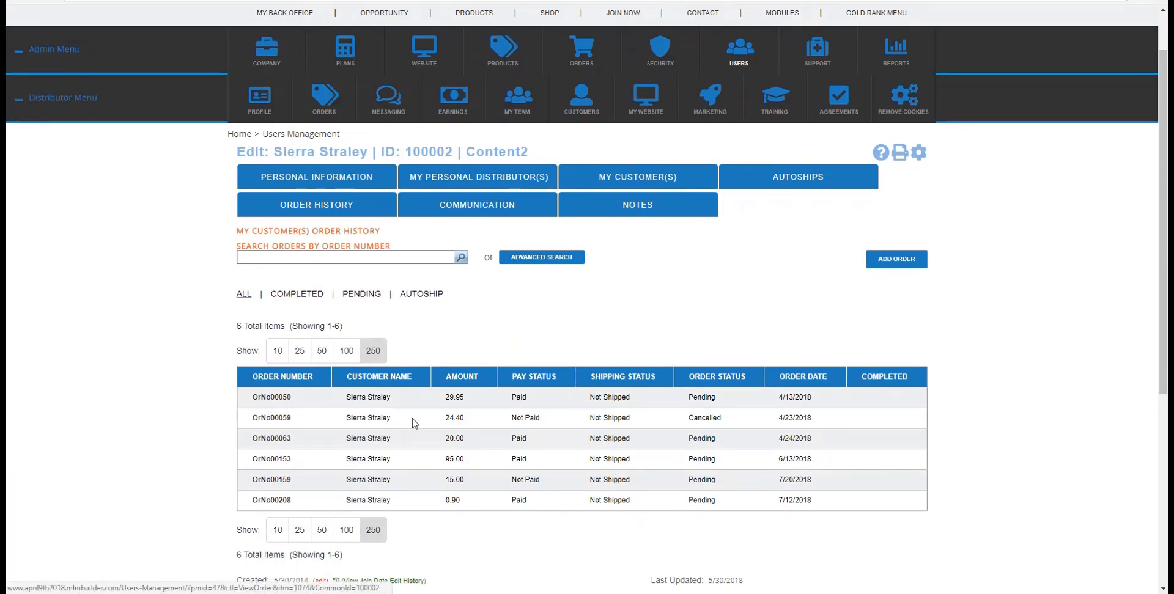
- Start a new order from the distributor's order history and examine its date field and product list
{"action": "left_click", "coordinate": [901, 271]}
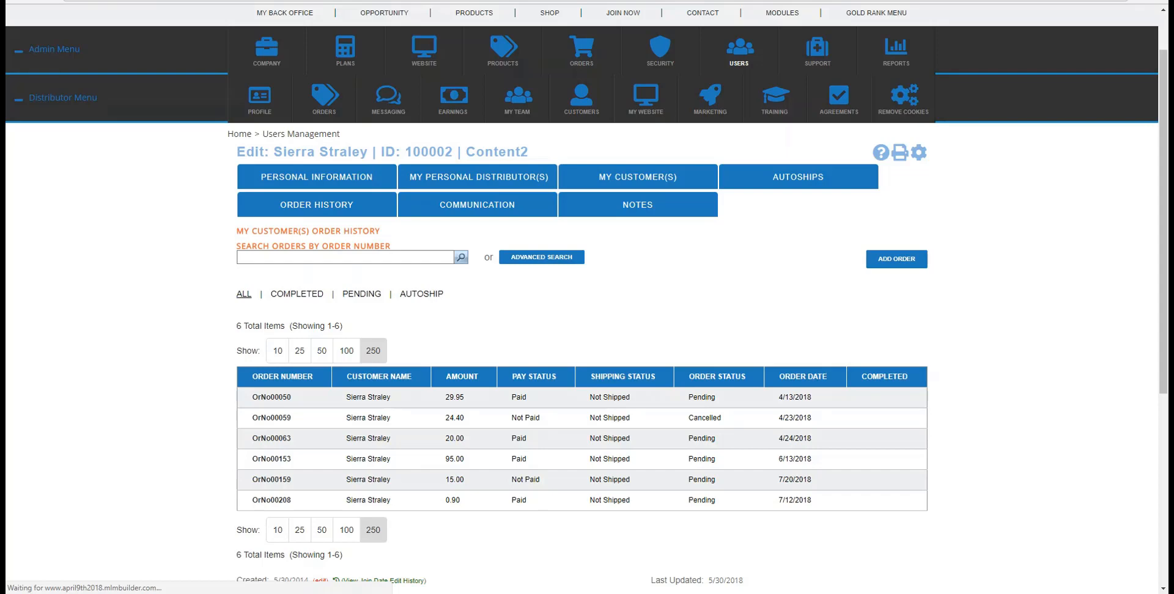
{"action": "scroll", "coordinate": [953, 375], "scroll_direction": "down", "scroll_amount": 4}
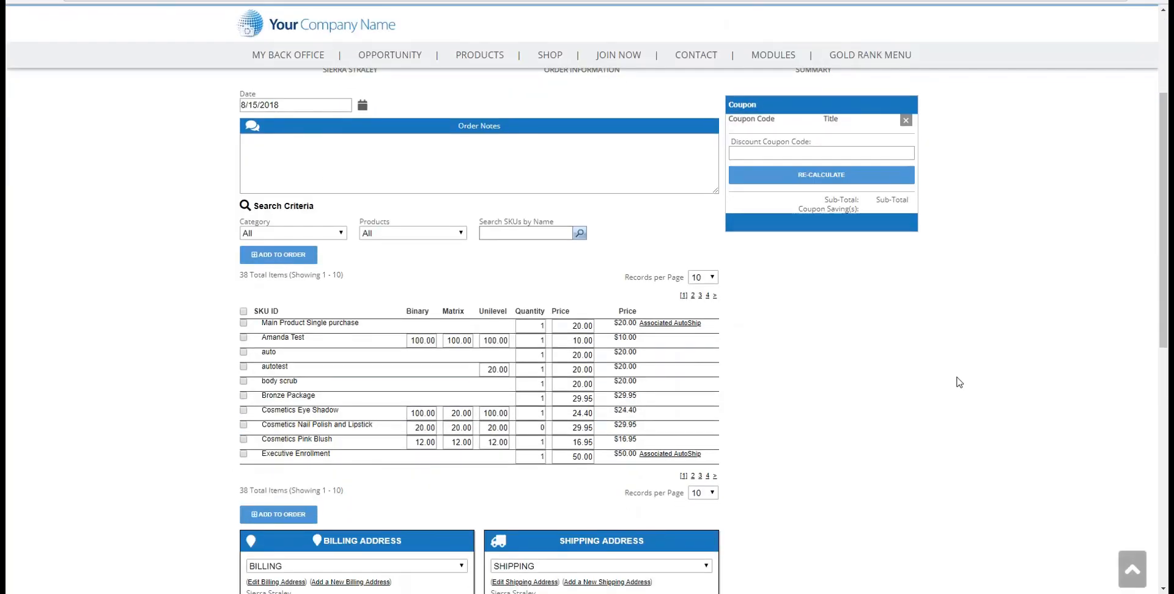
{"action": "scroll", "coordinate": [961, 385], "scroll_direction": "up", "scroll_amount": 1}
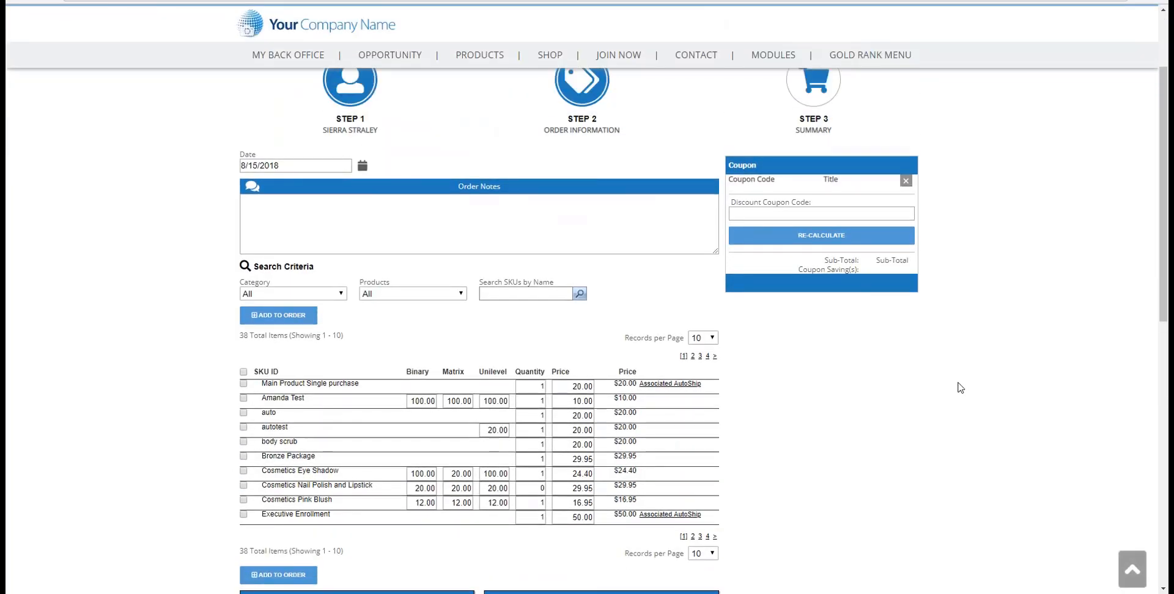